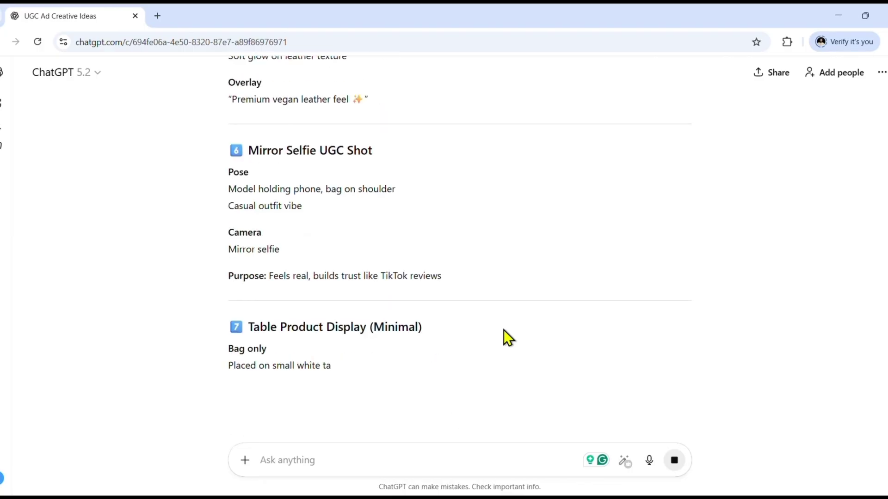
Review the hero concept and the first three shot ideas, checking their poses: lower-angle power shot, eye-level beauty shot and elegant sitting shot.
{"action": "scroll", "coordinate": [503, 329], "scroll_direction": "up", "scroll_amount": 10}
{"action": "scroll", "coordinate": [504, 329], "scroll_direction": "up", "scroll_amount": 12}
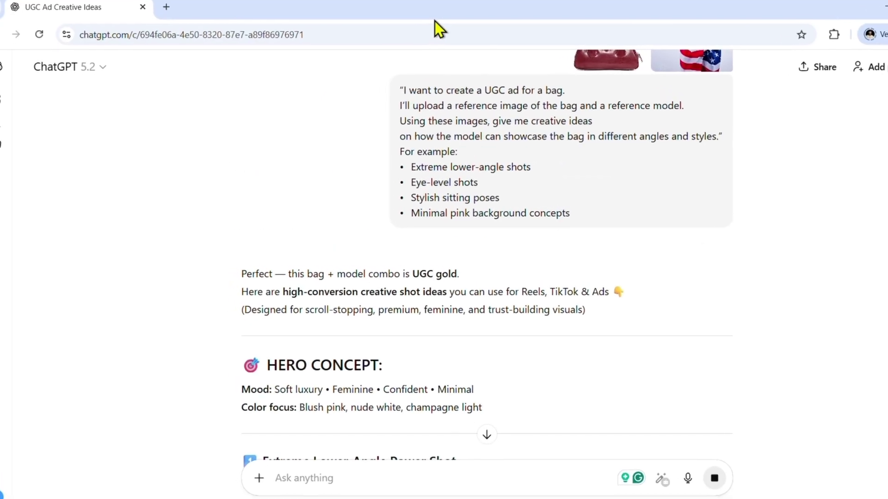
{"action": "scroll", "coordinate": [679, 350], "scroll_direction": "down", "scroll_amount": 5}
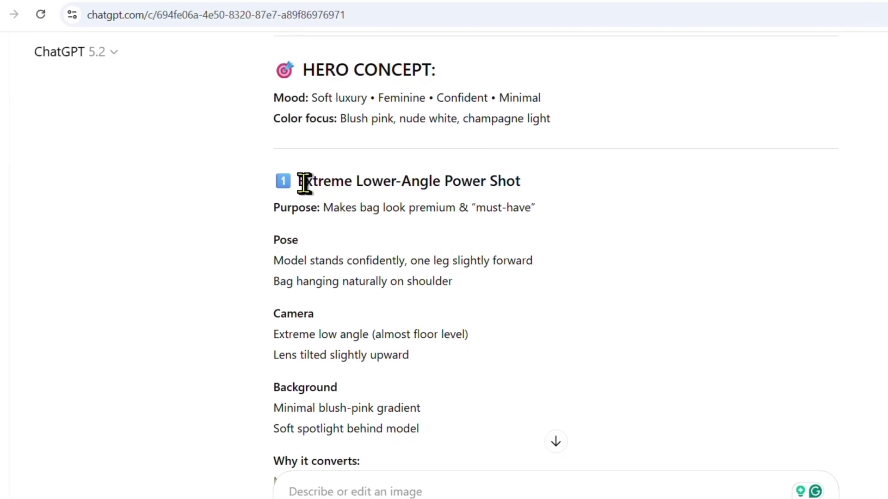
{"action": "left_click_drag", "start_coordinate": [297, 181], "coordinate": [529, 179]}
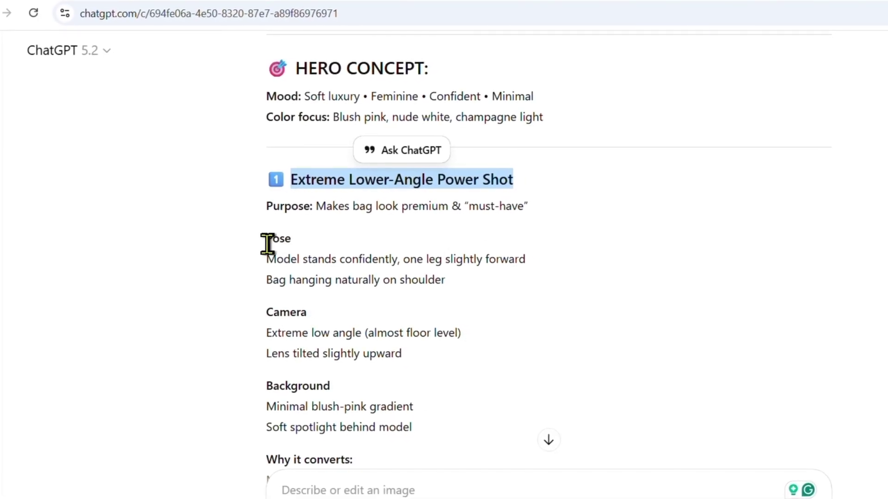
{"action": "left_click_drag", "start_coordinate": [261, 257], "coordinate": [447, 283]}
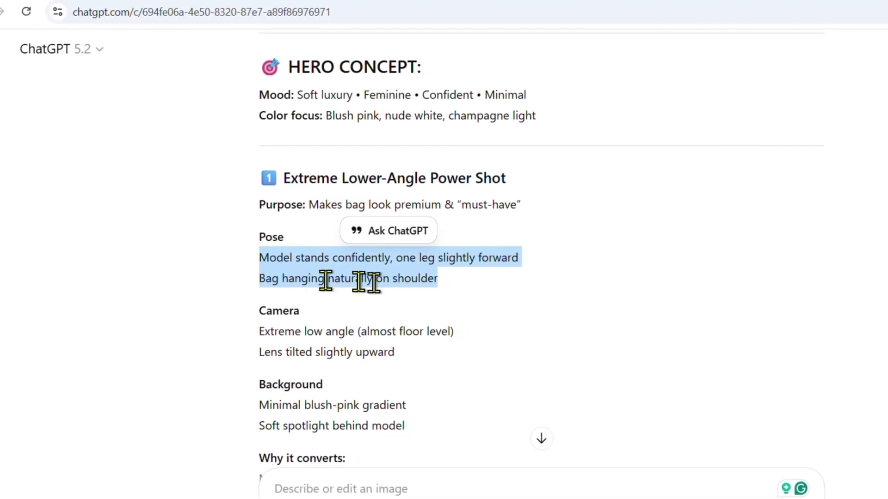
{"action": "scroll", "coordinate": [418, 280], "scroll_direction": "down", "scroll_amount": 6}
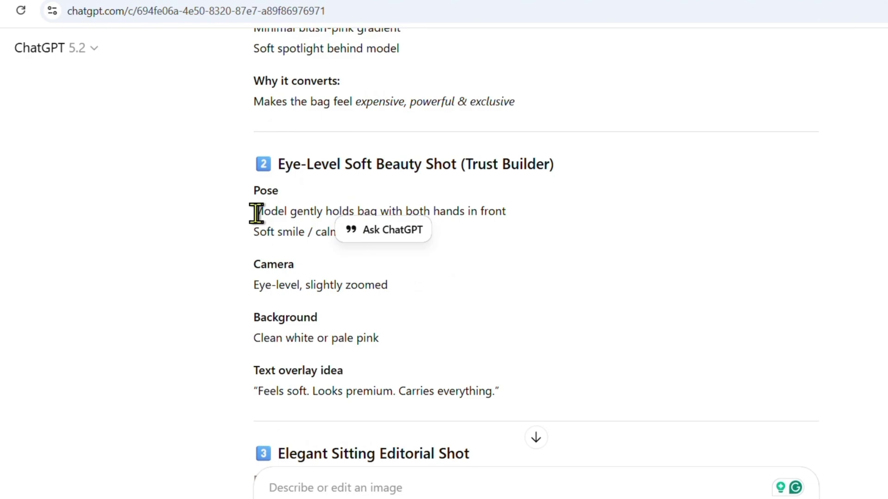
{"action": "left_click_drag", "start_coordinate": [256, 212], "coordinate": [452, 242]}
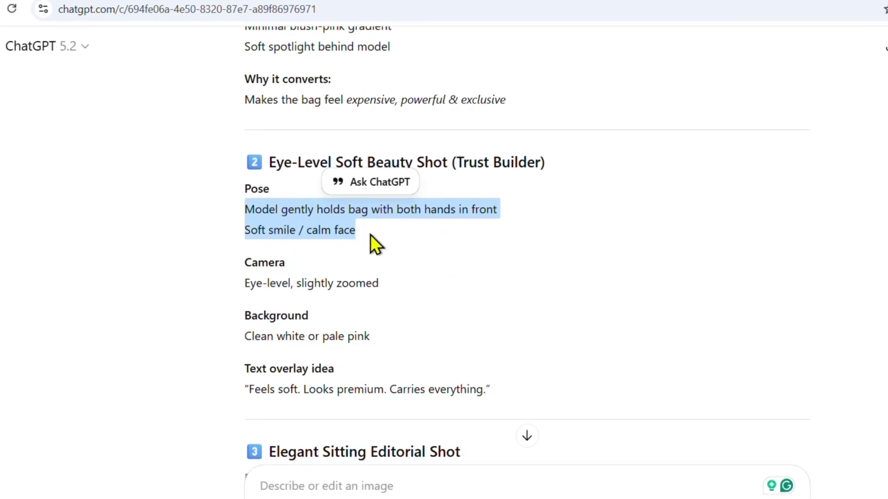
{"action": "scroll", "coordinate": [369, 242], "scroll_direction": "down", "scroll_amount": 3}
{"action": "left_click_drag", "start_coordinate": [260, 300], "coordinate": [455, 301]}
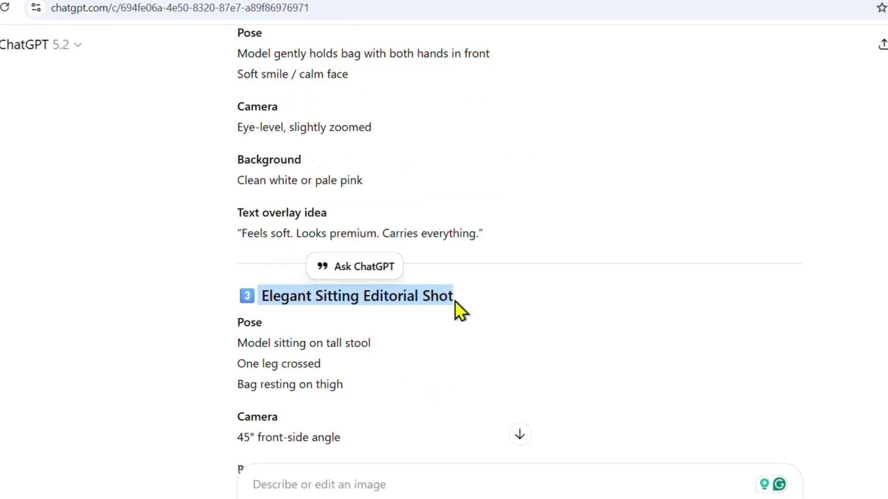
{"action": "left_click_drag", "start_coordinate": [234, 347], "coordinate": [347, 380]}
{"action": "left_click", "coordinate": [416, 377]}
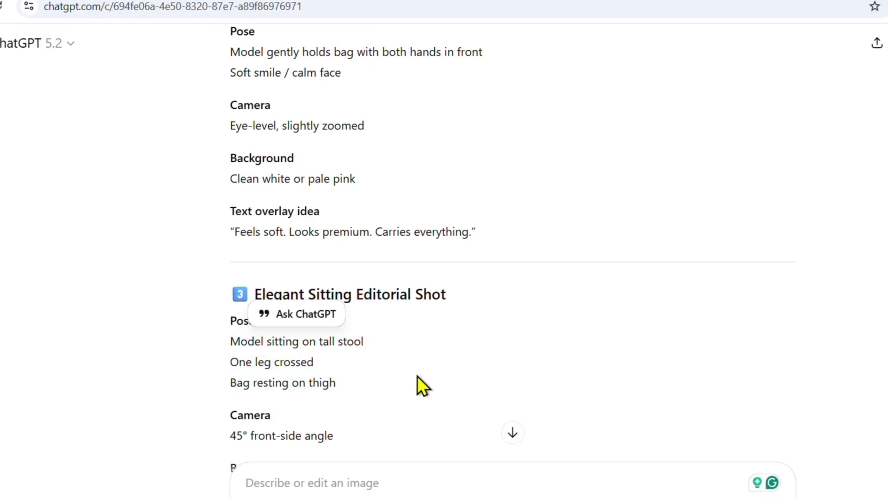
Read the remaining shot ideas, including the Hand-Drop Motion Shot's action, and reread the hero concept and the Extreme Lower-Angle Power Shot.
{"action": "scroll", "coordinate": [415, 376], "scroll_direction": "down", "scroll_amount": 10}
{"action": "scroll", "coordinate": [412, 375], "scroll_direction": "down", "scroll_amount": 10}
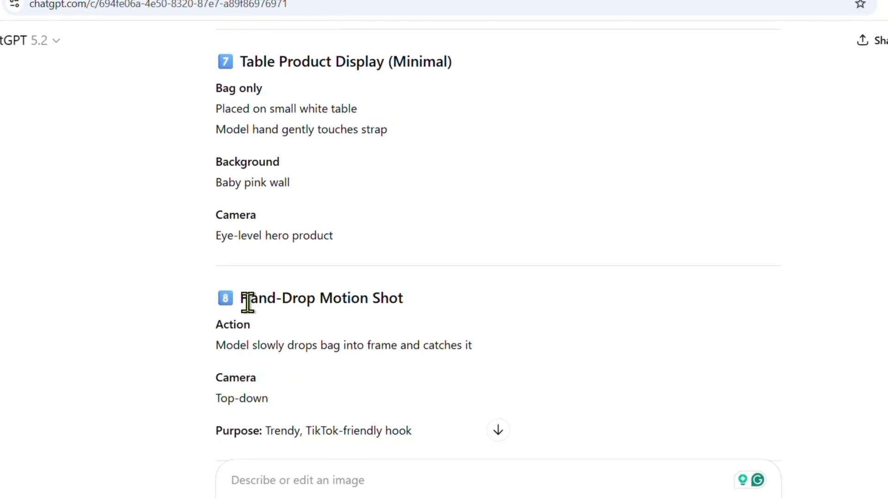
{"action": "left_click_drag", "start_coordinate": [249, 303], "coordinate": [410, 297]}
{"action": "left_click_drag", "start_coordinate": [209, 350], "coordinate": [500, 320]}
{"action": "left_click", "coordinate": [517, 301]}
{"action": "scroll", "coordinate": [515, 302], "scroll_direction": "up", "scroll_amount": 18}
{"action": "scroll", "coordinate": [513, 301], "scroll_direction": "up", "scroll_amount": 16}
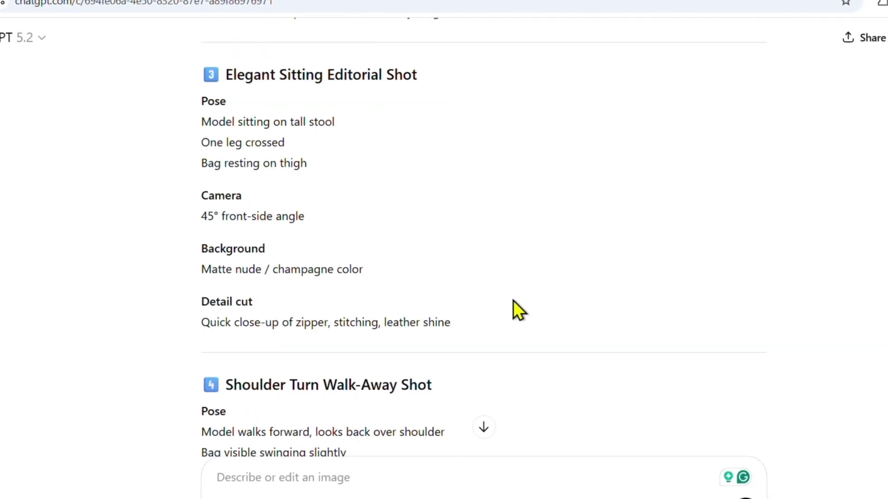
{"action": "scroll", "coordinate": [507, 299], "scroll_direction": "up", "scroll_amount": 5}
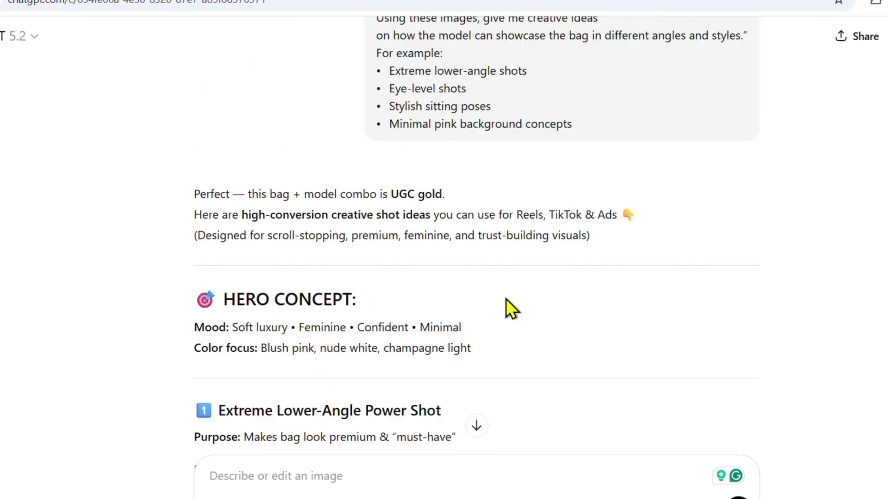
{"action": "scroll", "coordinate": [504, 299], "scroll_direction": "down", "scroll_amount": 3}
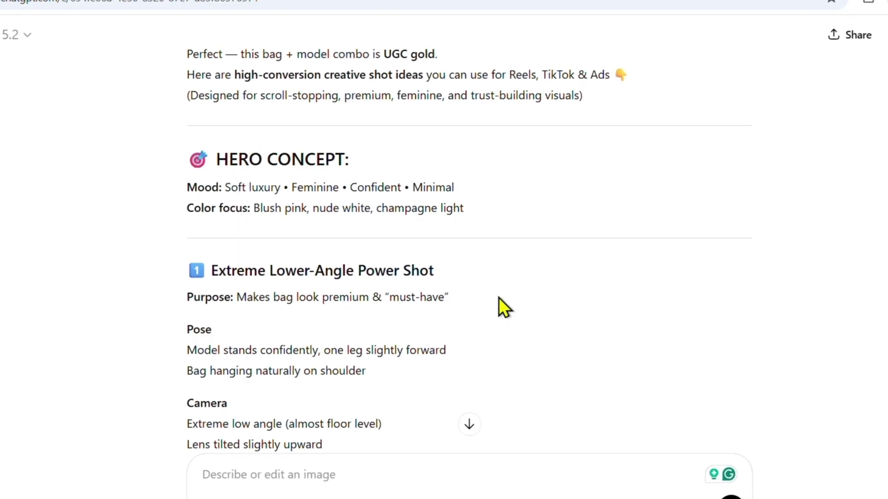
{"action": "scroll", "coordinate": [342, 273], "scroll_direction": "down", "scroll_amount": 2}
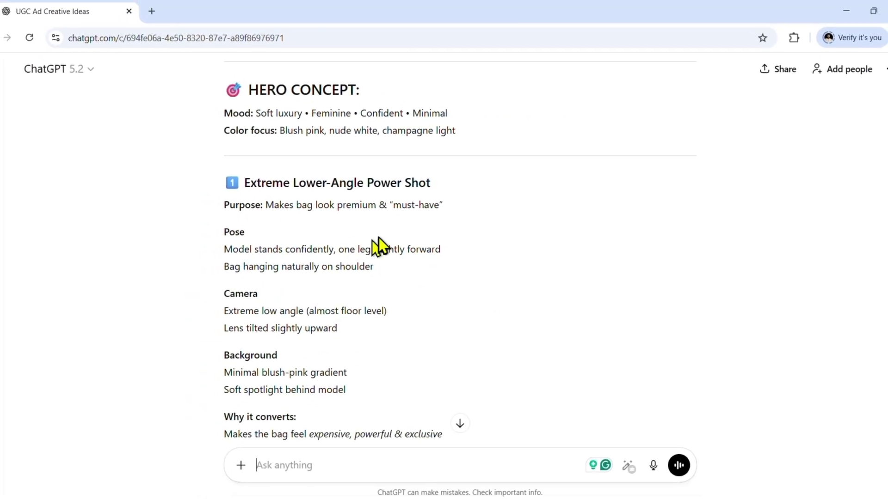
{"action": "scroll", "coordinate": [379, 237], "scroll_direction": "down", "scroll_amount": 3}
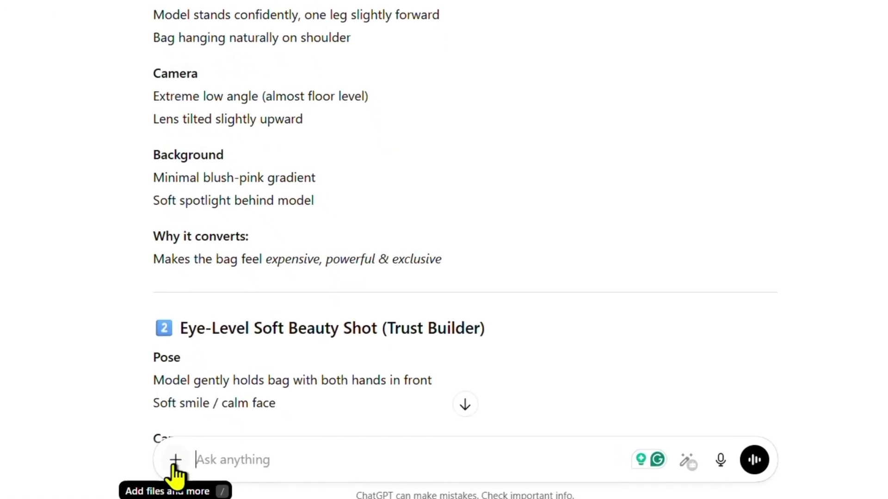
{"action": "left_click", "coordinate": [175, 464]}
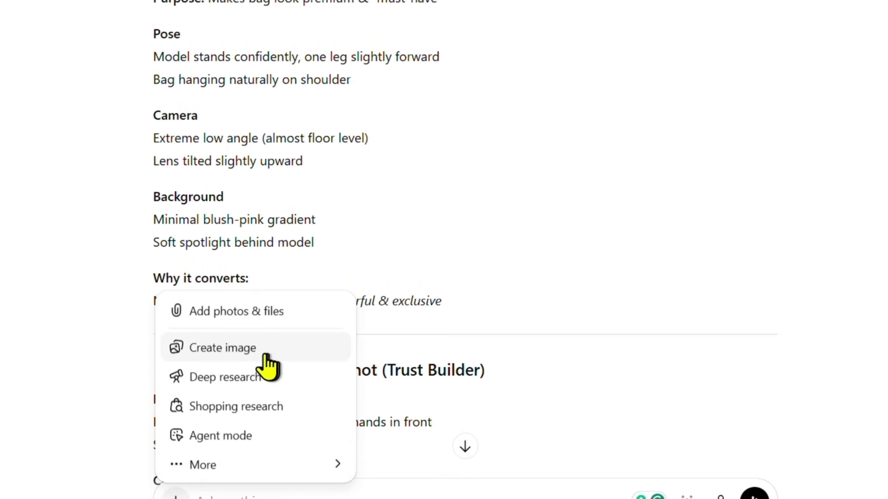
{"action": "left_click", "coordinate": [214, 366]}
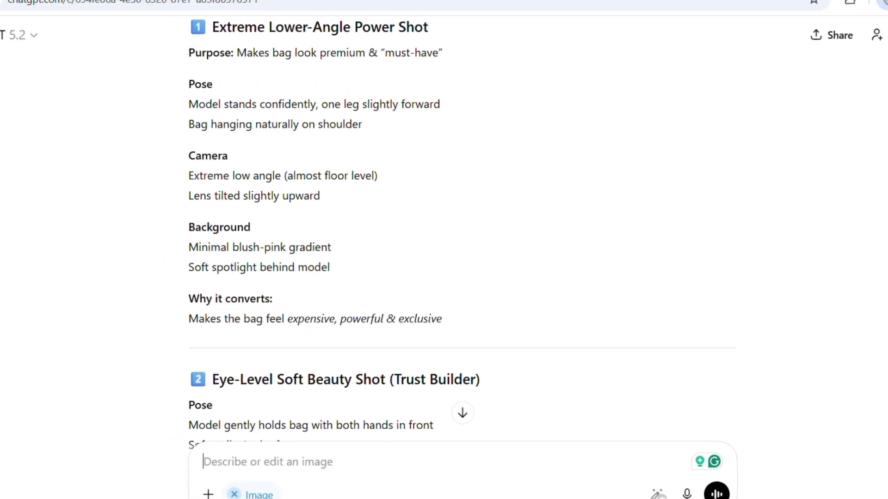
{"action": "scroll", "coordinate": [328, 386], "scroll_direction": "up", "scroll_amount": 5}
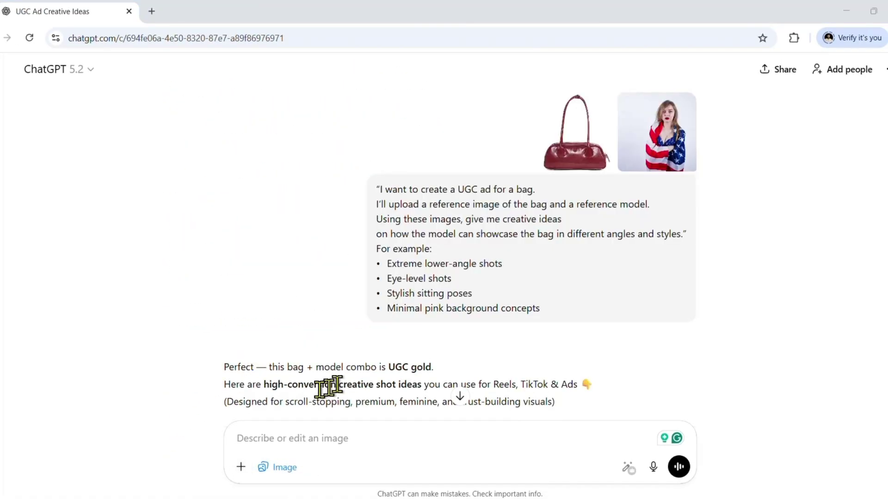
{"action": "left_click", "coordinate": [243, 470]}
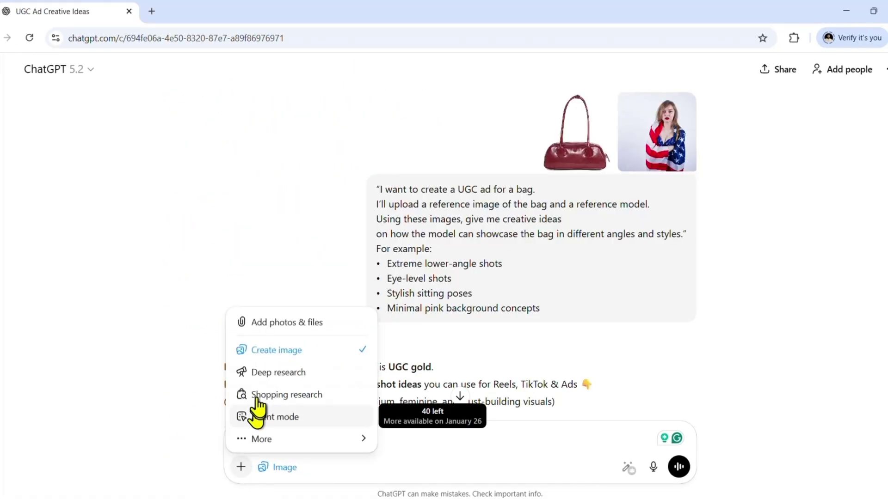
{"action": "left_click", "coordinate": [287, 334]}
{"action": "left_click", "coordinate": [318, 296]}
{"action": "left_click", "coordinate": [256, 313], "text": "ctrl"}
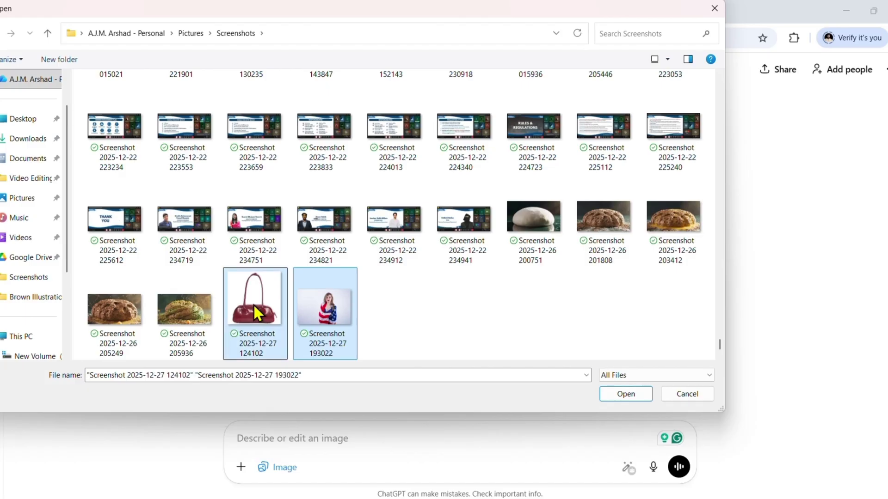
{"action": "key", "text": "Return"}
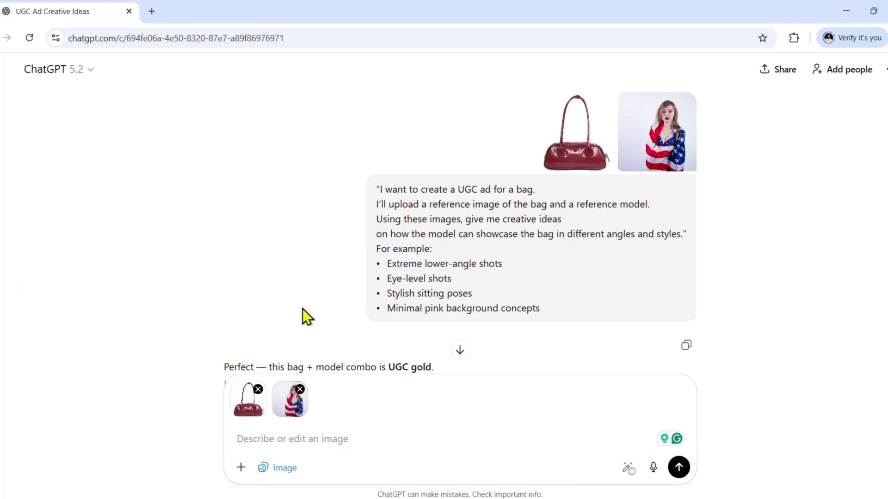
Request an image of the girl standing with the bag in her hand, minimal pink background, soft top lighting, cinematic style, super low-angle.
{"action": "type", "text": "The girl is standing while holding the bag in her hand. The background is minimal pink. Soft top lighting will be used in a cinematic style. The photo will be captured from a super low-angle"}
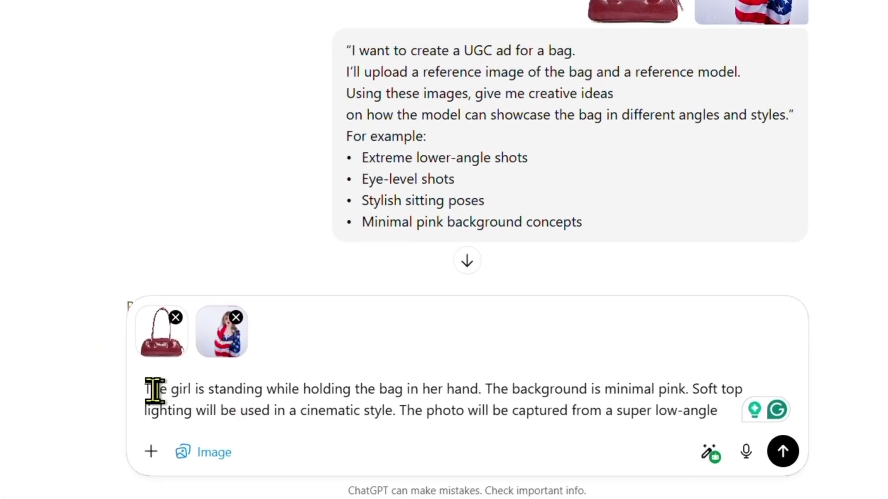
{"action": "left_click_drag", "start_coordinate": [158, 389], "coordinate": [743, 386]}
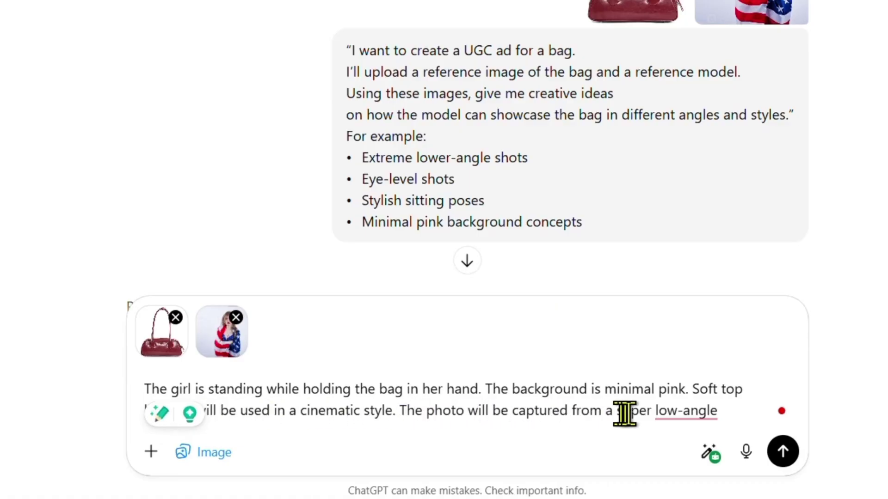
{"action": "key", "text": "ctrl+a"}
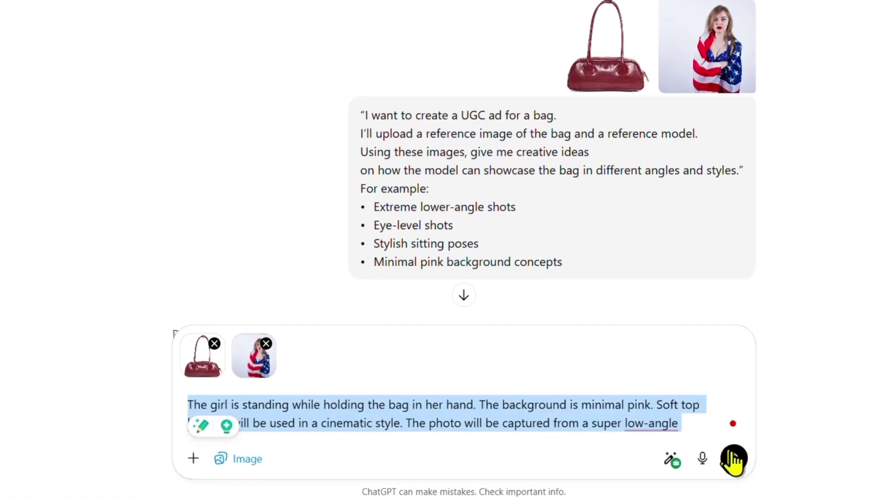
{"action": "left_click", "coordinate": [734, 459]}
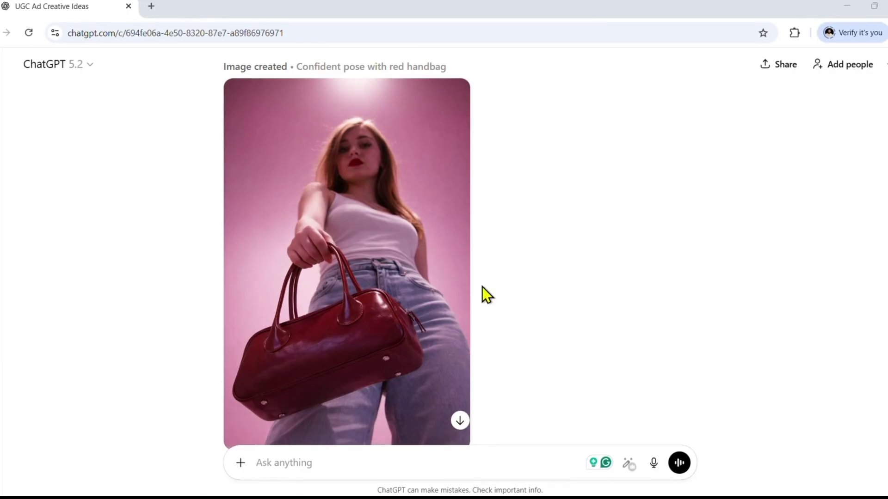
Request an image of the girl standing with the bag, looking stylishly into the distance, captured from behind, with a minimal pink background.
{"action": "scroll", "coordinate": [482, 287], "scroll_direction": "down", "scroll_amount": 3}
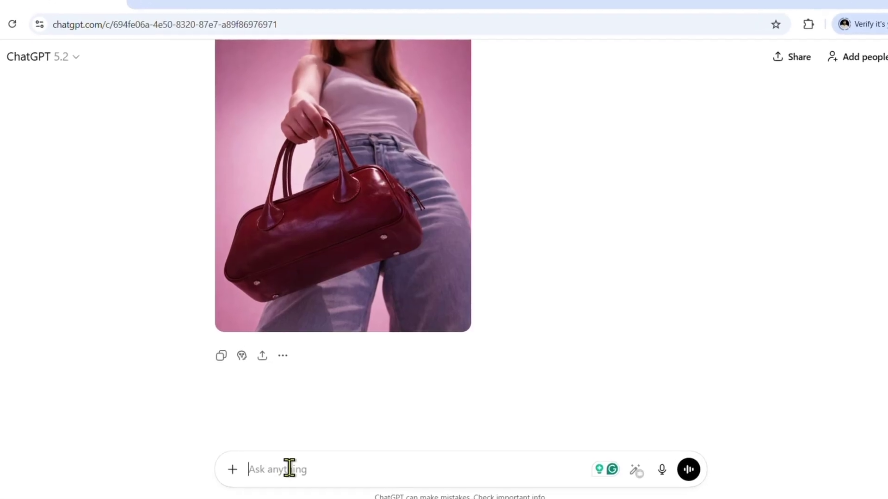
{"action": "type", "text": "The girl is standing while holding the bag and looking into the distance in a stylish way. She will be captured from behind. Minimal pink background"}
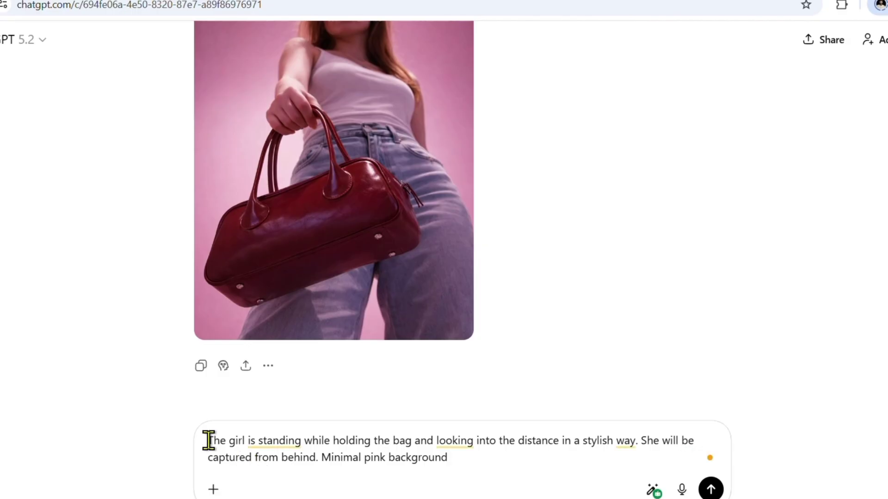
{"action": "left_click_drag", "start_coordinate": [209, 441], "coordinate": [691, 464]}
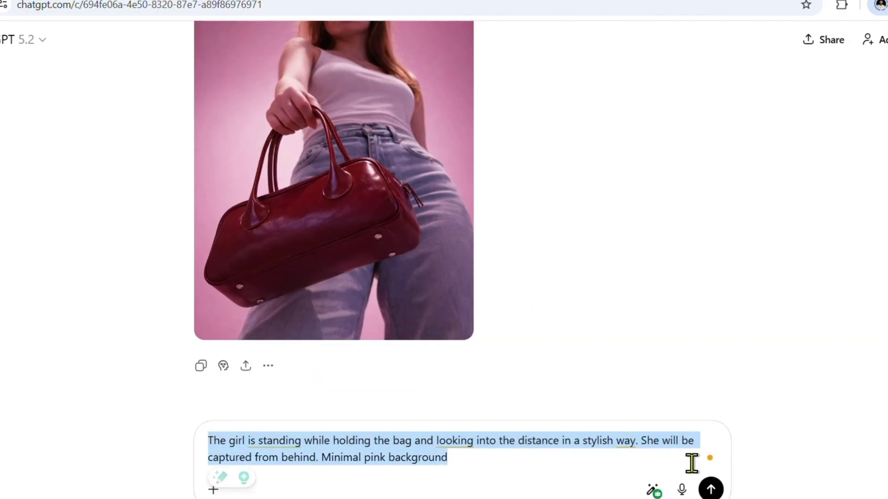
{"action": "left_click", "coordinate": [513, 471]}
{"action": "left_click", "coordinate": [711, 489]}
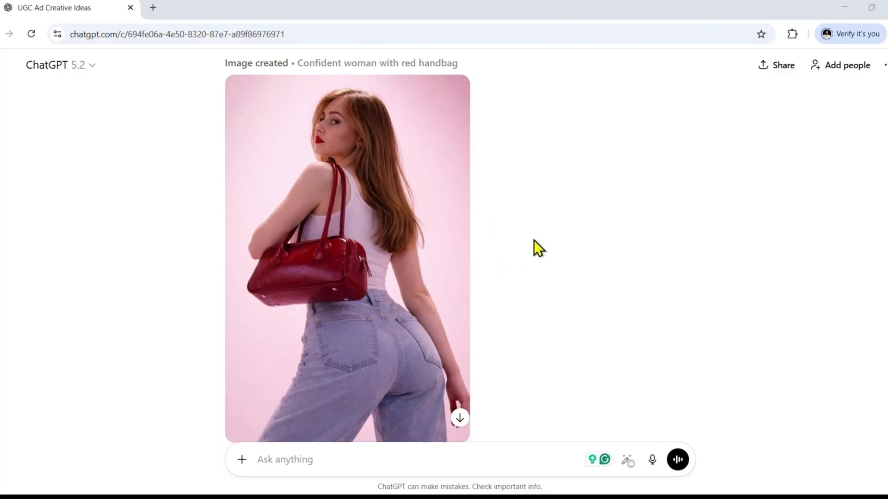
Request an image with the prompt "The girl is sitting on a tall stool while holding the bag. She will be captured from a super low angle".
{"action": "scroll", "coordinate": [509, 259], "scroll_direction": "down", "scroll_amount": 3}
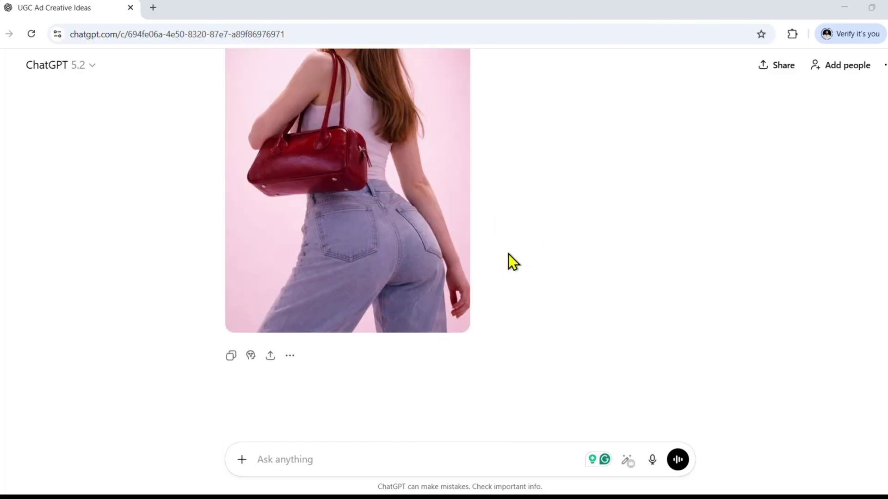
{"action": "left_click", "coordinate": [309, 459]}
{"action": "key", "text": "ctrl+v"}
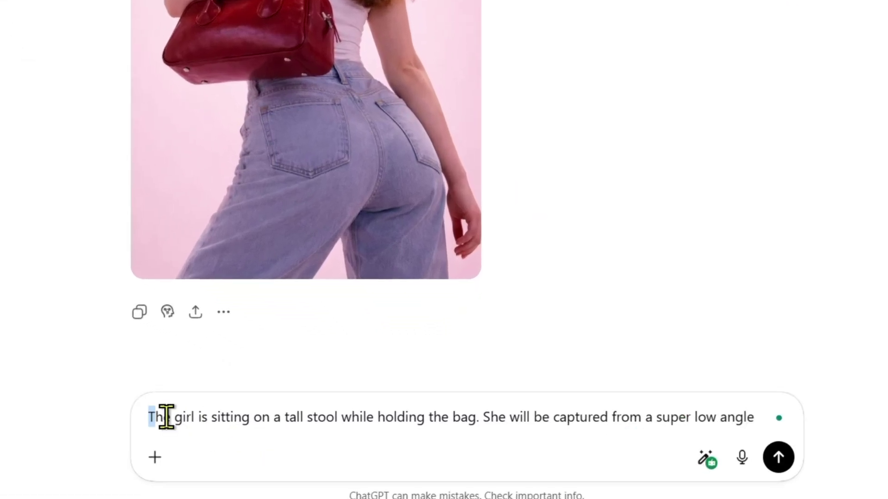
{"action": "left_click_drag", "start_coordinate": [166, 417], "coordinate": [756, 415]}
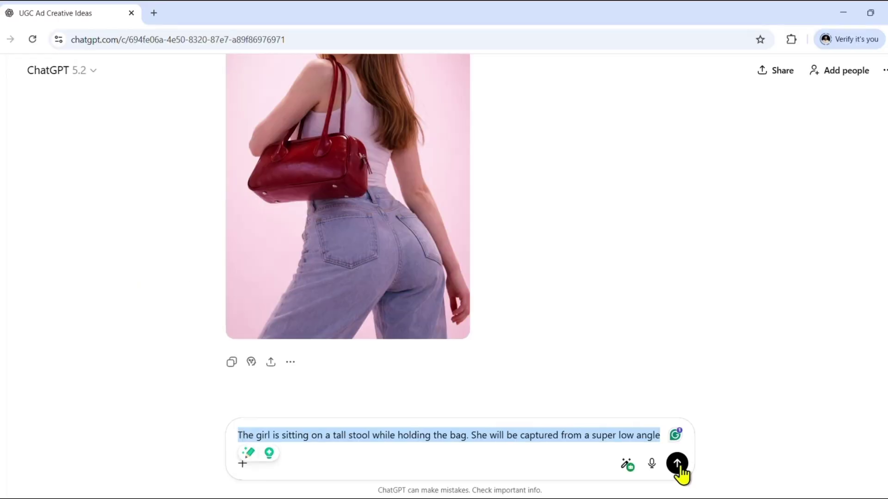
{"action": "left_click", "coordinate": [678, 467]}
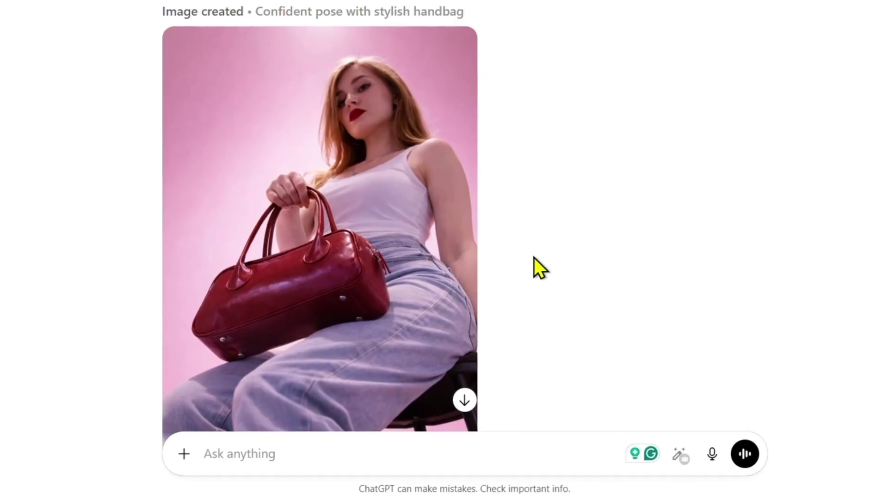
Request an image with the prompt "The girl is sitting on the floor with a minimal pink background, presenting the bag in a stylish way".
{"action": "left_click", "coordinate": [245, 454]}
{"action": "key", "text": "ctrl+v"}
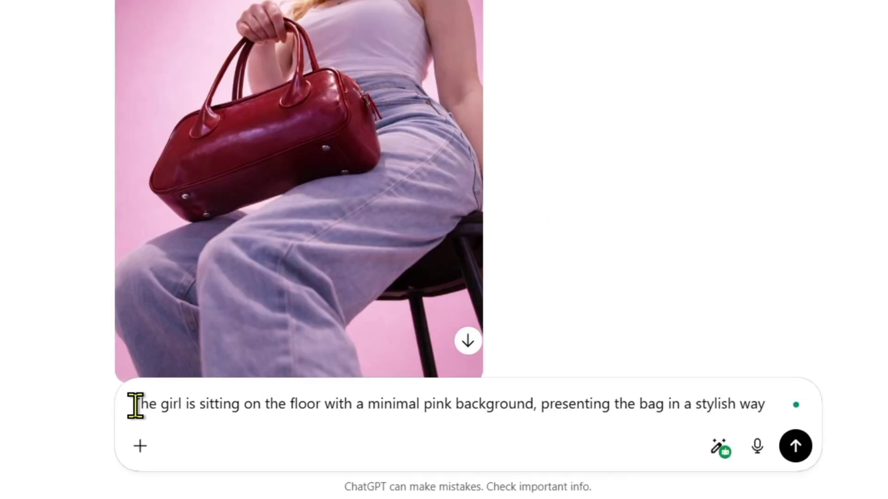
{"action": "left_click_drag", "start_coordinate": [169, 405], "coordinate": [773, 397]}
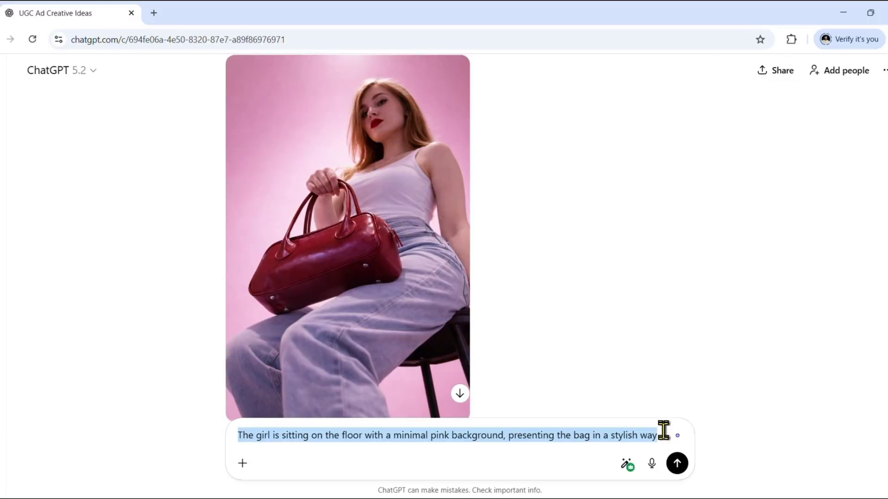
{"action": "key", "text": "Return"}
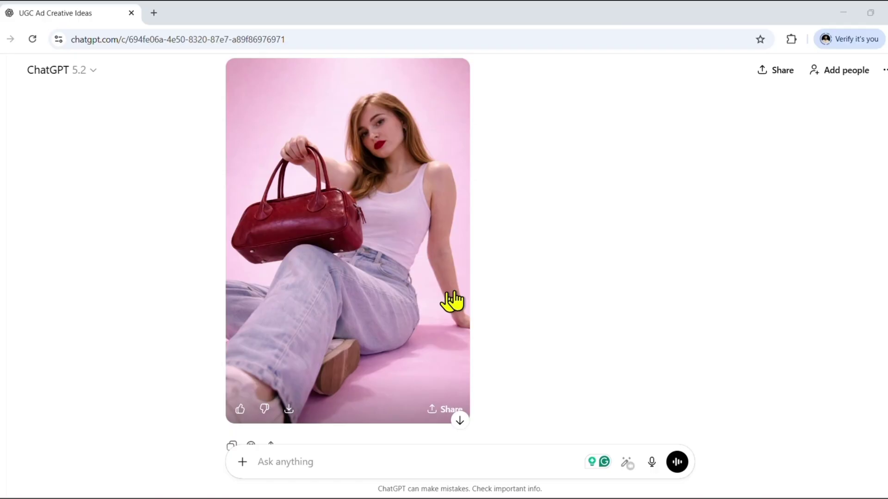
Request an image of the girl standing in a stylish pose with the bag on her shoulder, captured from an upper angle, drone view.
{"action": "scroll", "coordinate": [507, 276], "scroll_direction": "down", "scroll_amount": 1}
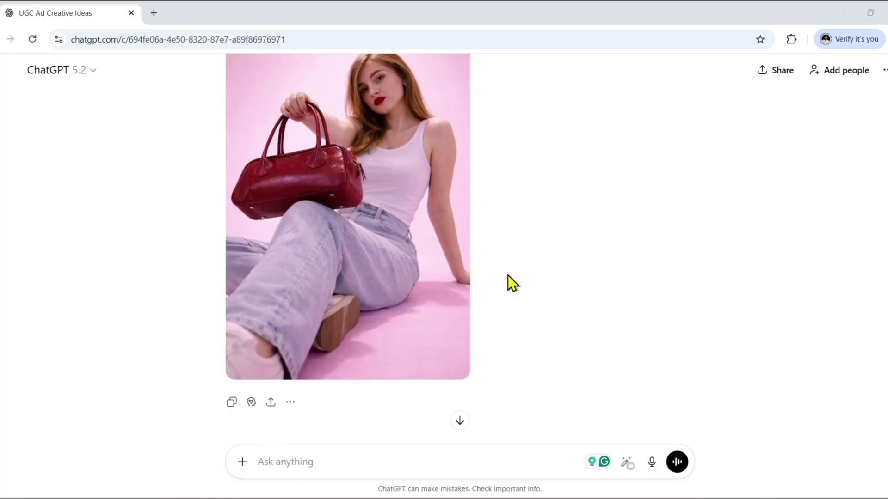
{"action": "scroll", "coordinate": [508, 276], "scroll_direction": "up", "scroll_amount": 1}
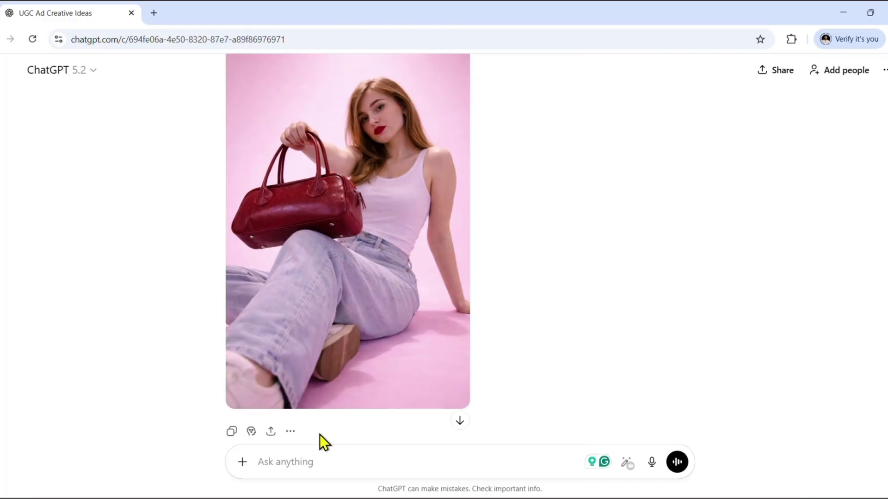
{"action": "type", "text": "The girl is standing in a stylish pose with the bag on her shoulder. The photo will be captured from an upper angle, drone view"}
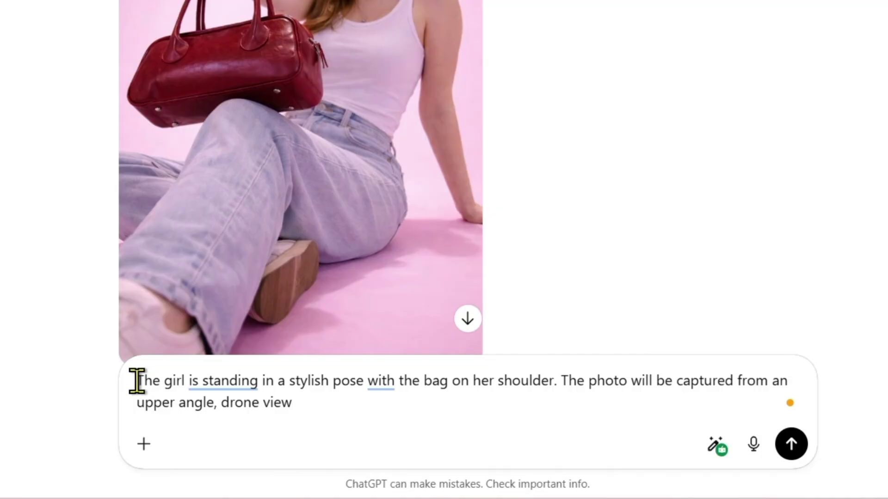
{"action": "left_click_drag", "start_coordinate": [167, 382], "coordinate": [791, 416]}
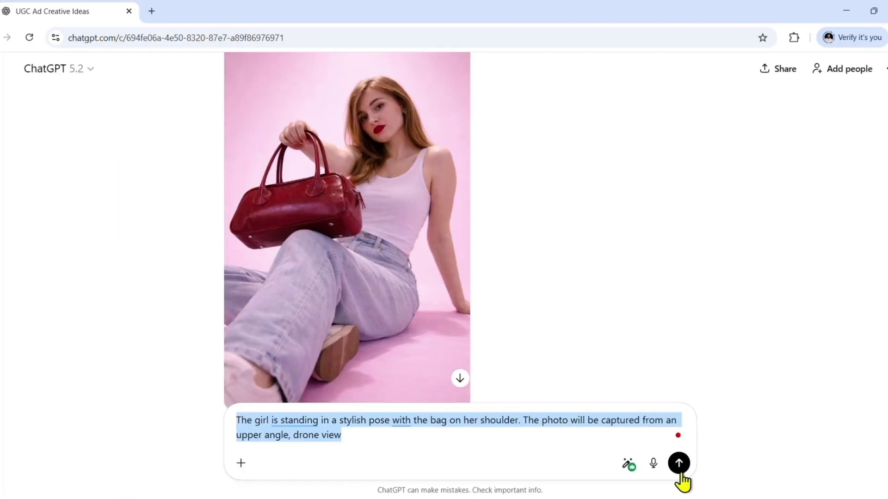
{"action": "left_click", "coordinate": [791, 455]}
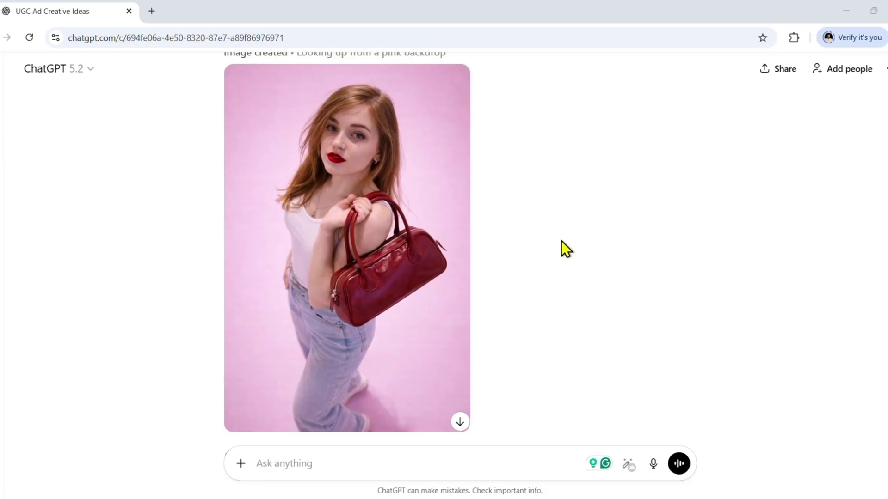
Review the generated handbag images throughout the conversation, ending at the newest one.
{"action": "scroll", "coordinate": [561, 241], "scroll_direction": "up", "scroll_amount": 10}
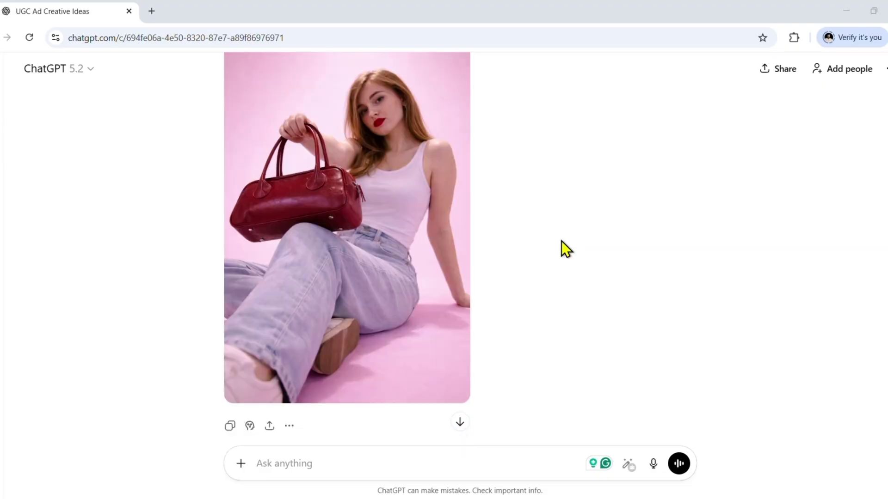
{"action": "scroll", "coordinate": [561, 241], "scroll_direction": "down", "scroll_amount": 10}
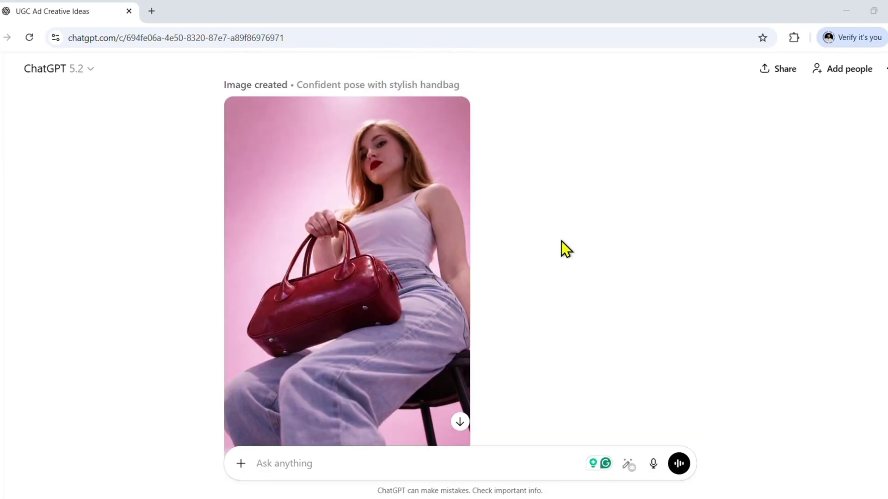
{"action": "scroll", "coordinate": [561, 241], "scroll_direction": "down", "scroll_amount": 10}
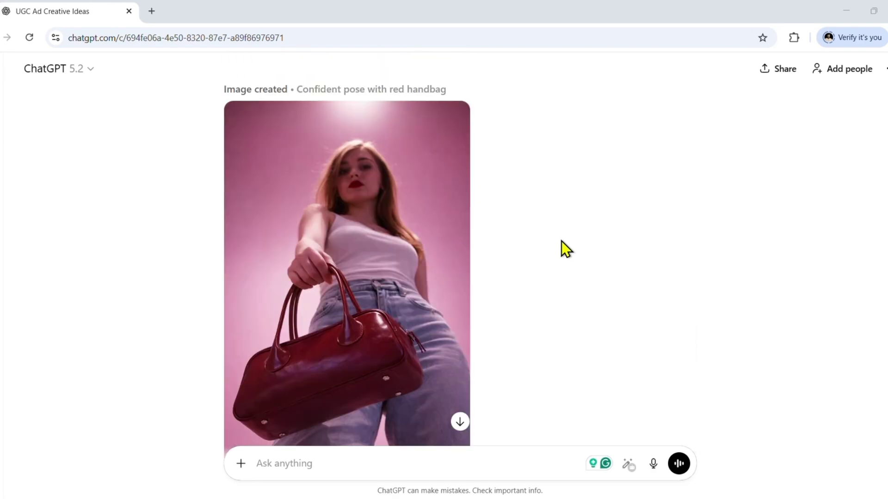
{"action": "scroll", "coordinate": [562, 240], "scroll_direction": "down", "scroll_amount": 10}
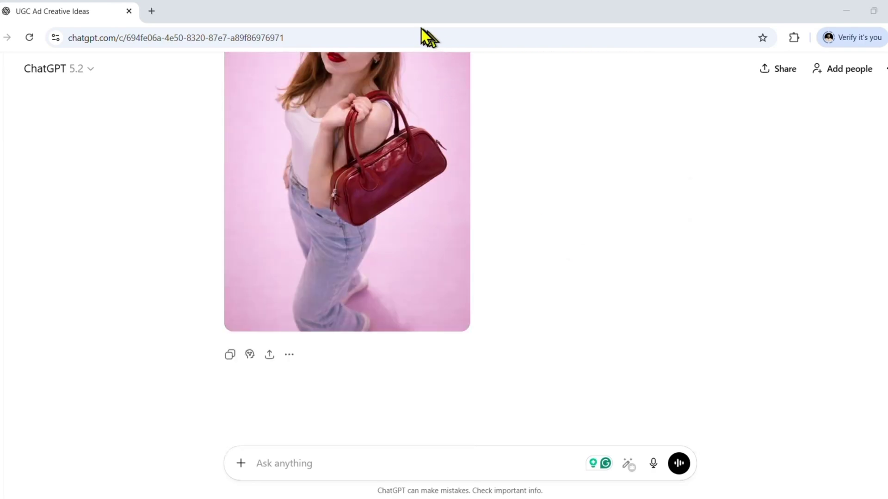
Search Google for "grok ai" in a new browser window and open the Grok website.
{"action": "key", "text": "ctrl+n"}
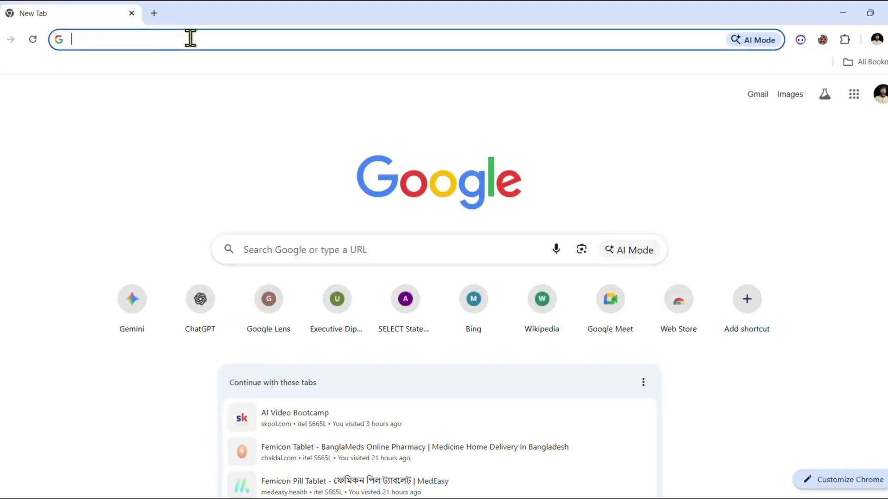
{"action": "left_click", "coordinate": [190, 37]}
{"action": "type", "text": "grok "}
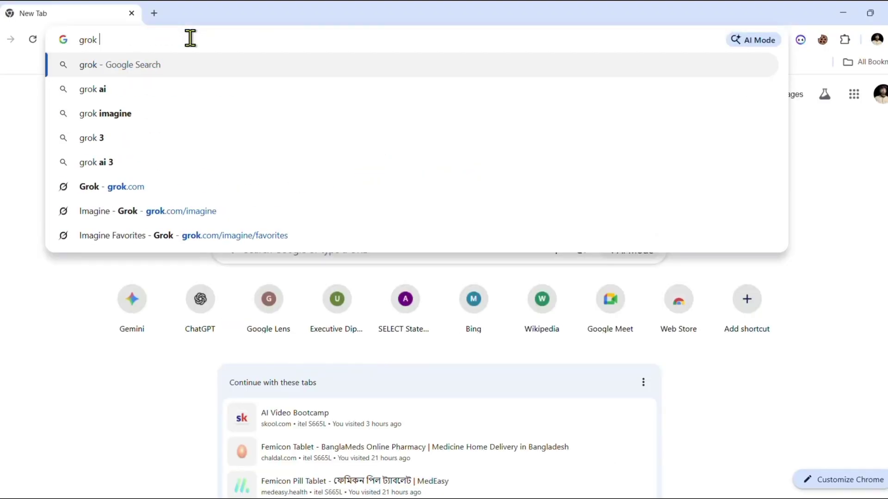
{"action": "type", "text": "ai"}
{"action": "key", "text": "Return"}
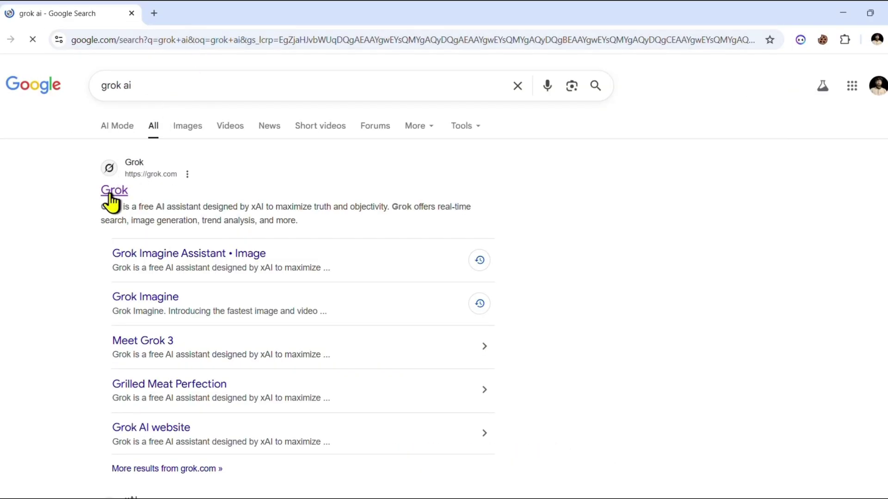
{"action": "left_click", "coordinate": [114, 194]}
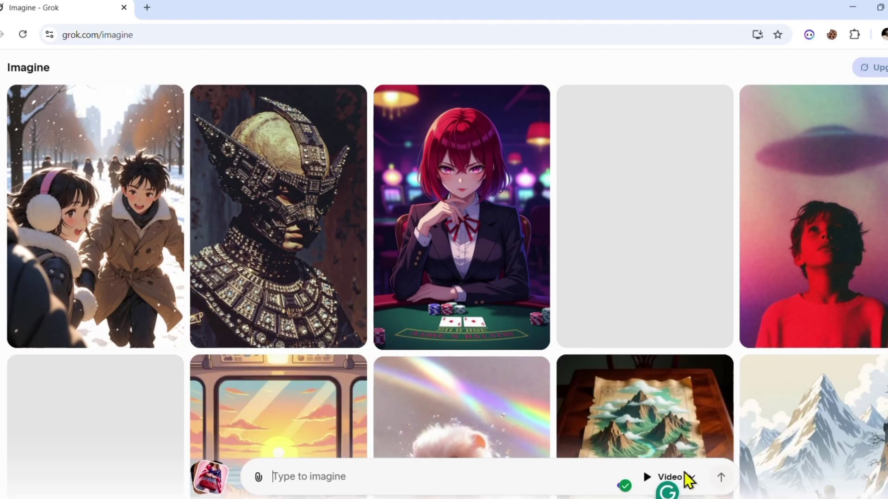
Switch the Imagine generation mode to Image and back to Video.
{"action": "left_click", "coordinate": [687, 478]}
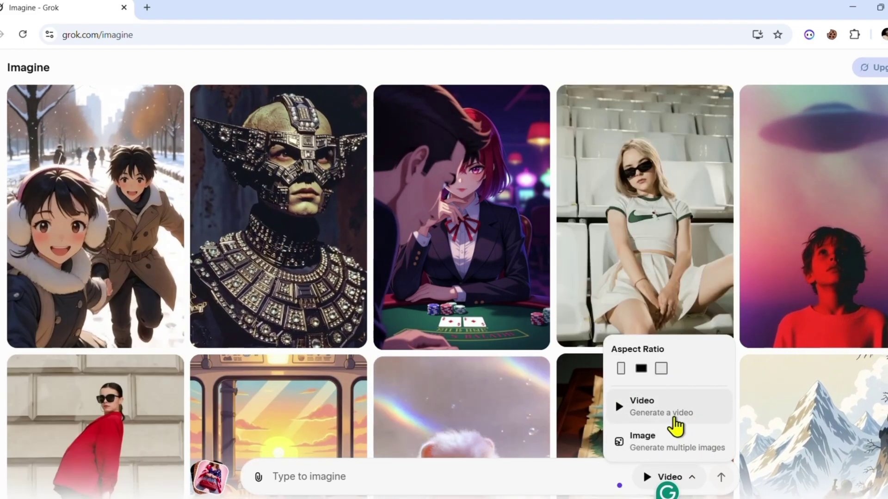
{"action": "left_click", "coordinate": [673, 424]}
{"action": "left_click", "coordinate": [687, 477]}
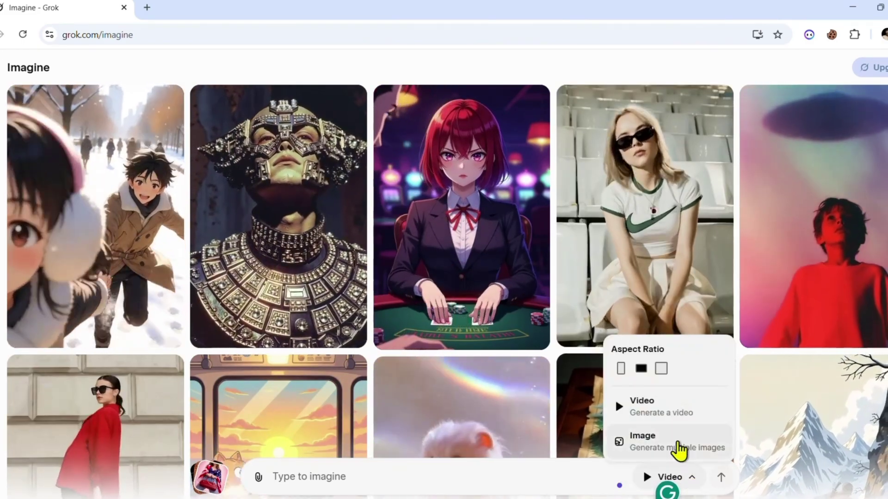
{"action": "left_click", "coordinate": [679, 449]}
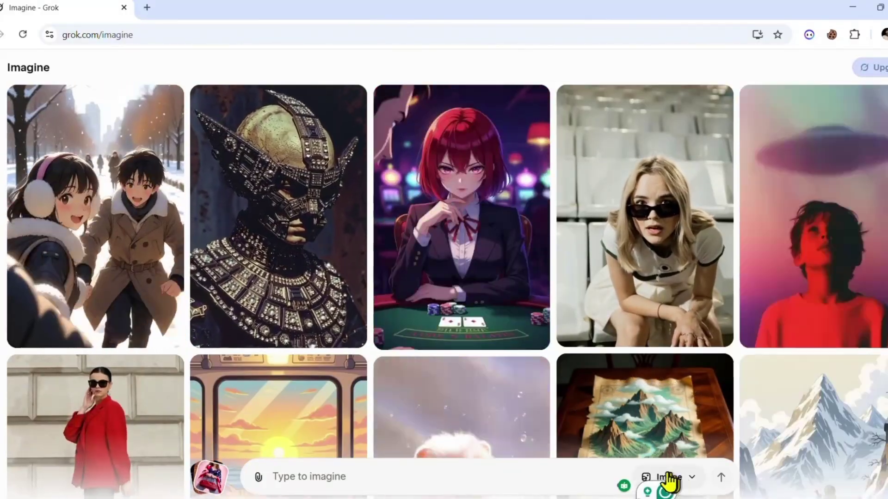
{"action": "left_click", "coordinate": [682, 478]}
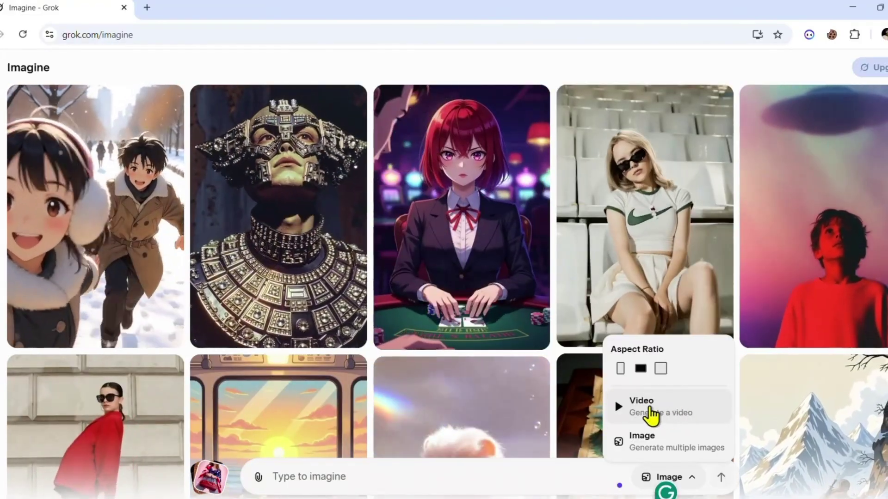
{"action": "left_click", "coordinate": [654, 414]}
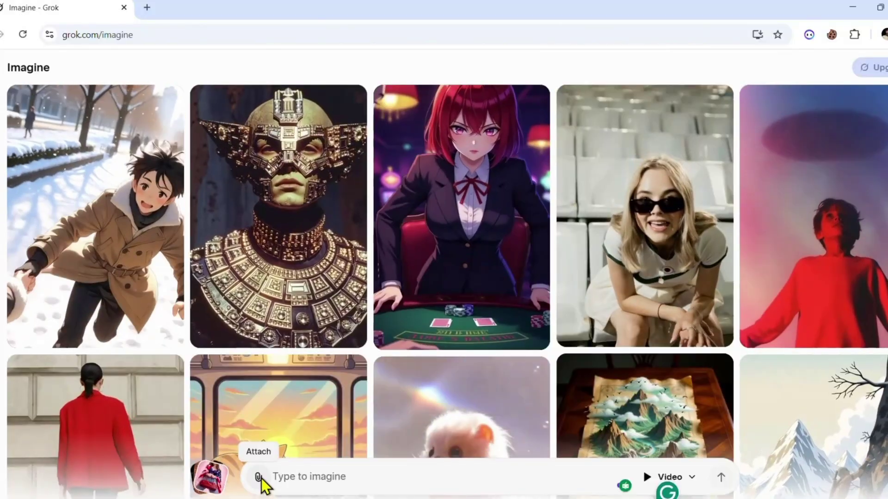
Upload the super low-angle image of the girl standing with the bag in her hand as the video source.
{"action": "left_click", "coordinate": [259, 476]}
{"action": "left_click", "coordinate": [306, 343]}
{"action": "double_click", "coordinate": [173, 178]}
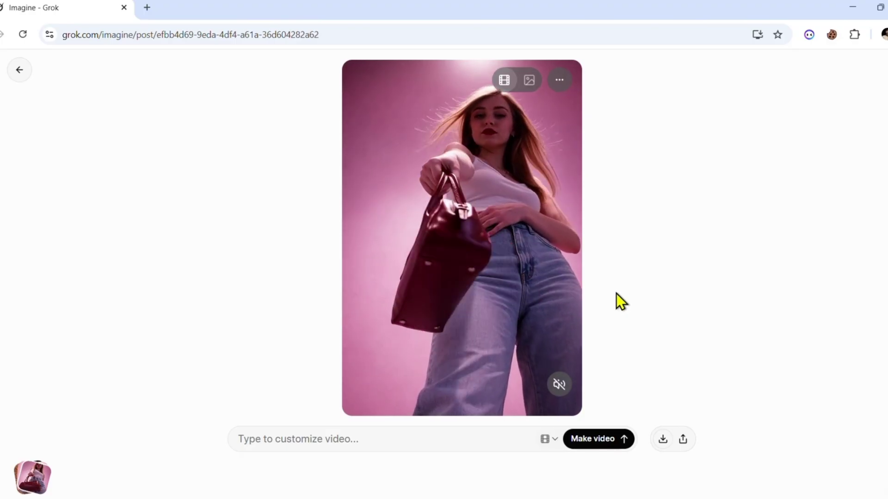
Generate a video of the girl standing straight, gently bringing the bag closer to her chest, slowly and gracefully showing it with a soft, gentle movement.
{"action": "mouse_move", "coordinate": [461, 413]}
{"action": "left_click", "coordinate": [406, 440]}
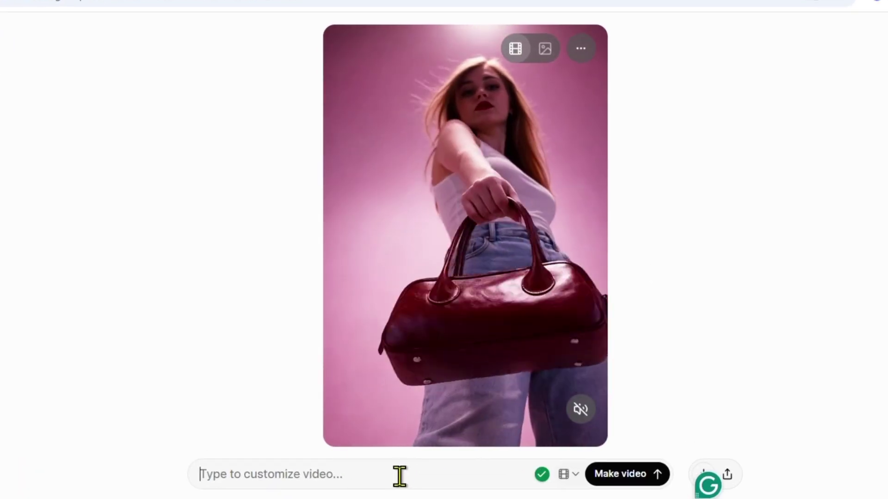
{"action": "key", "text": "super+v"}
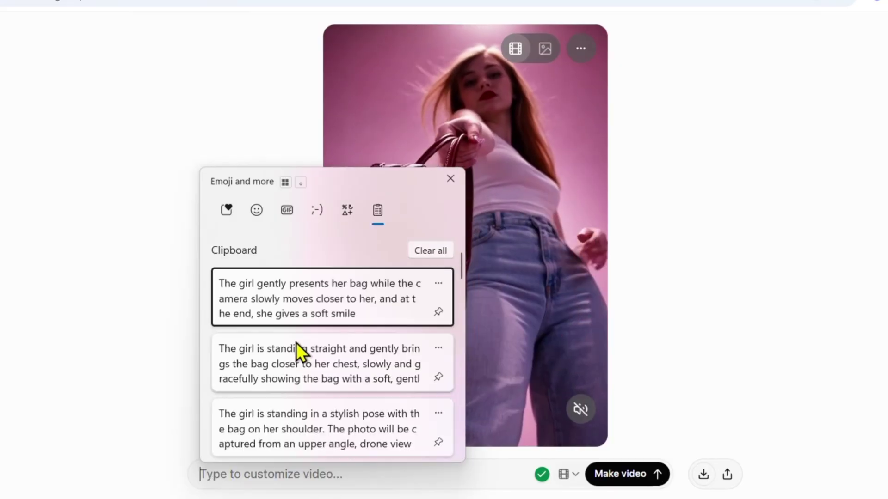
{"action": "left_click", "coordinate": [283, 363]}
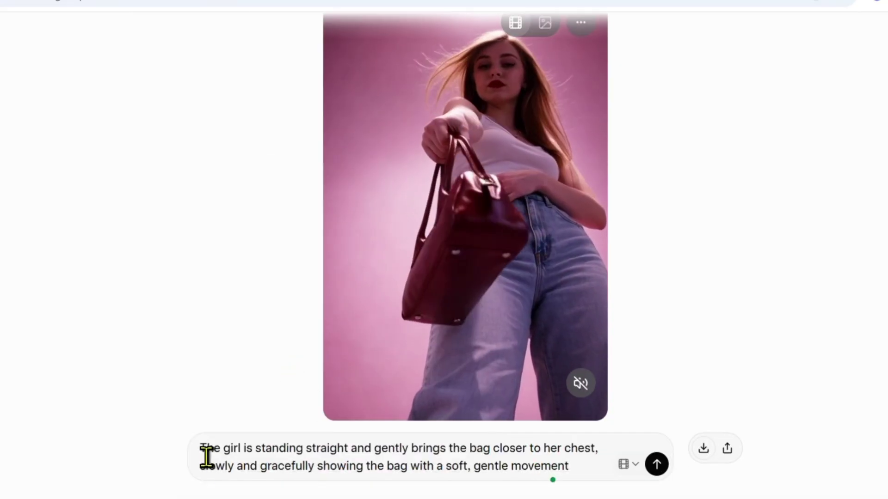
{"action": "left_click_drag", "start_coordinate": [201, 449], "coordinate": [583, 467]}
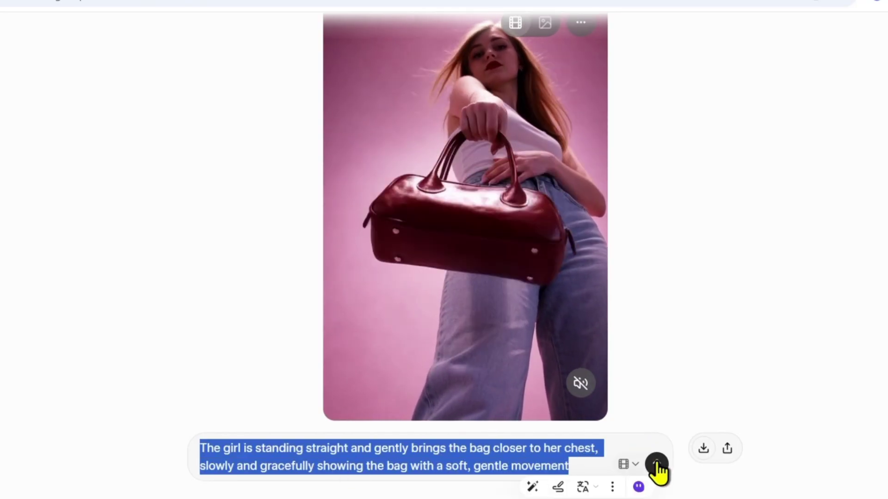
{"action": "left_click", "coordinate": [656, 465]}
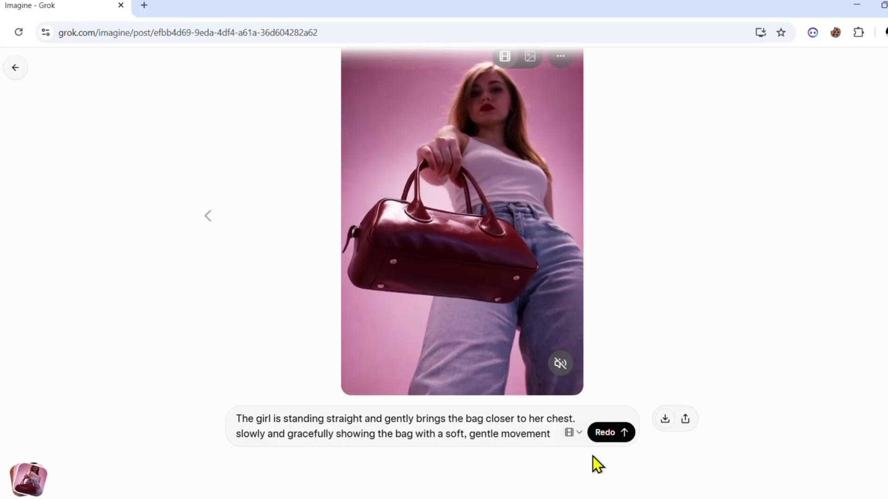
{"action": "scroll", "coordinate": [595, 312], "scroll_direction": "up", "scroll_amount": 1}
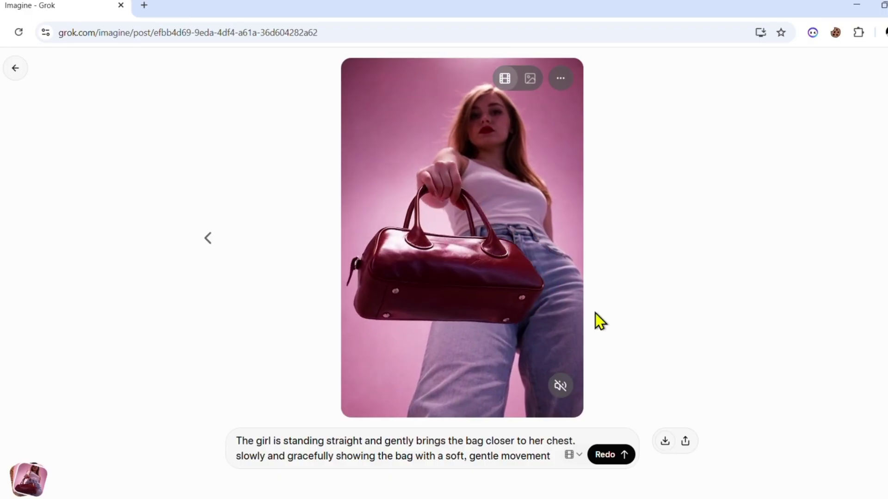
Go to the Imagine favorites and upload the upper-angle image of the girl with the bag on her shoulder.
{"action": "left_click", "coordinate": [28, 478]}
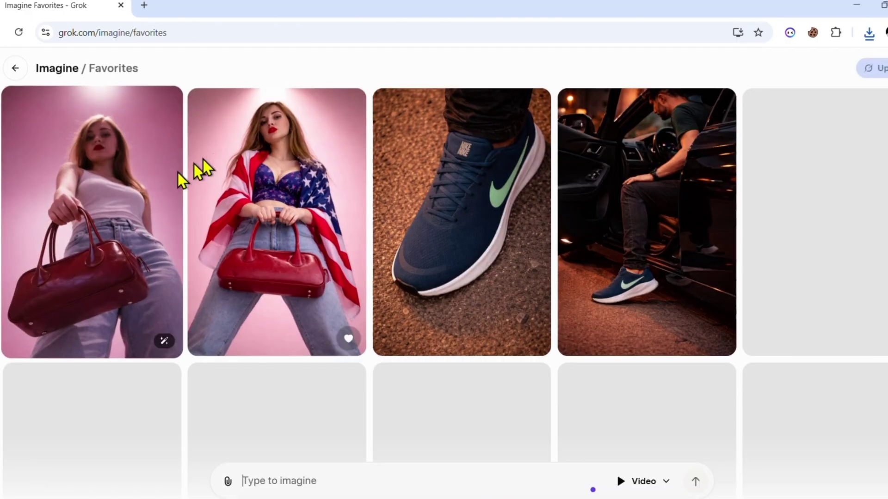
{"action": "left_click", "coordinate": [228, 481]}
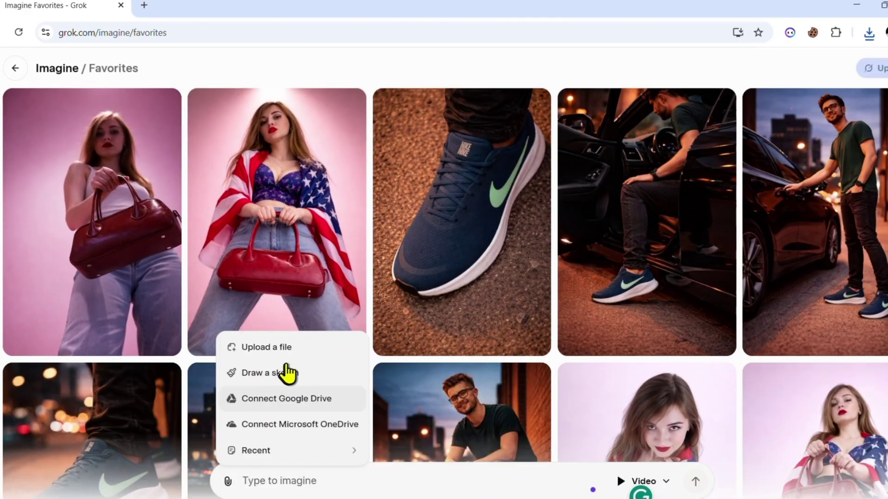
{"action": "left_click", "coordinate": [298, 354]}
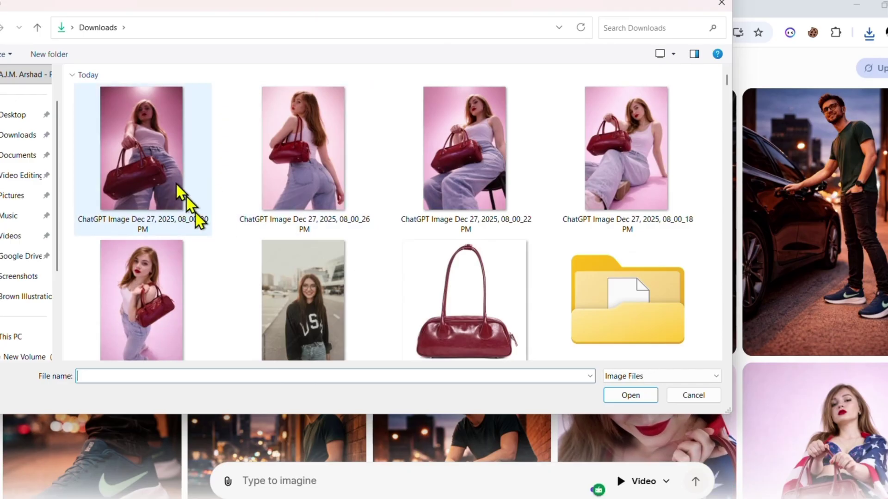
{"action": "scroll", "coordinate": [180, 259], "scroll_direction": "down", "scroll_amount": 3}
{"action": "double_click", "coordinate": [168, 307]}
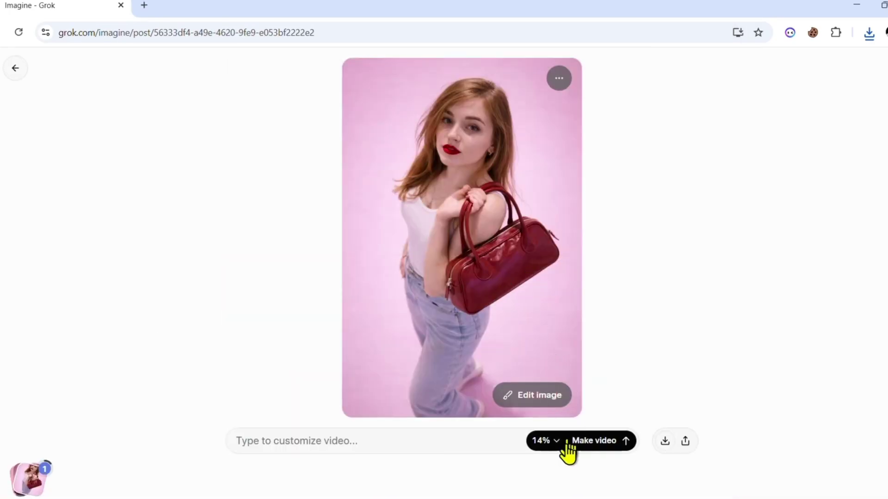
Generate a video of the girl gently presenting her bag while the camera slowly moves closer to her, ending with a soft smile.
{"action": "type", "text": "The girl gently presents her bag while the camera slowly moves closer to her, and at the end, she gives a soft smile"}
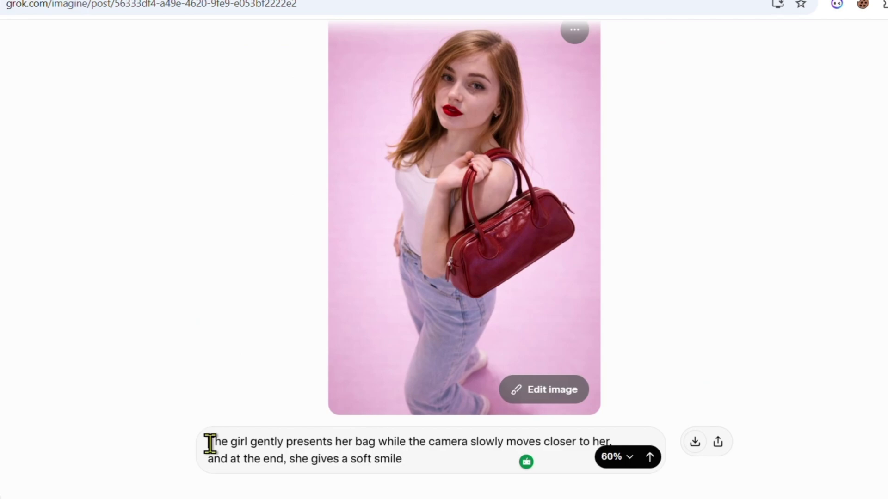
{"action": "left_click_drag", "start_coordinate": [317, 442], "coordinate": [413, 456]}
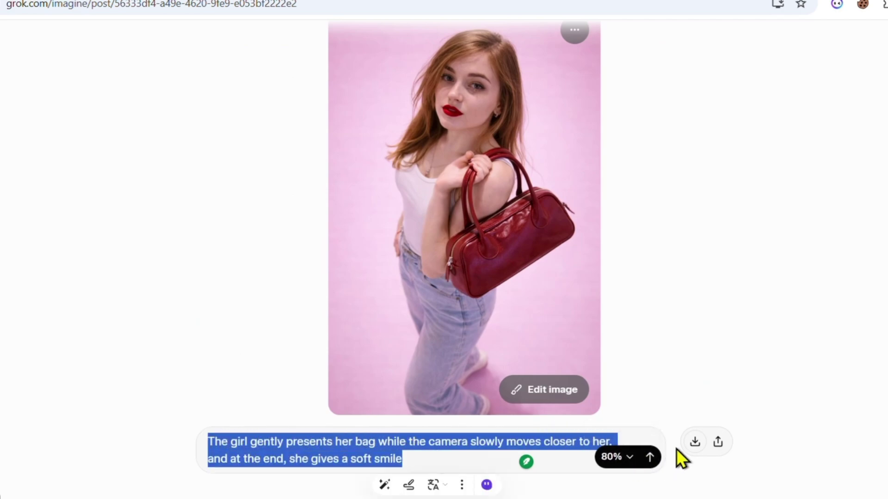
{"action": "left_click", "coordinate": [649, 458]}
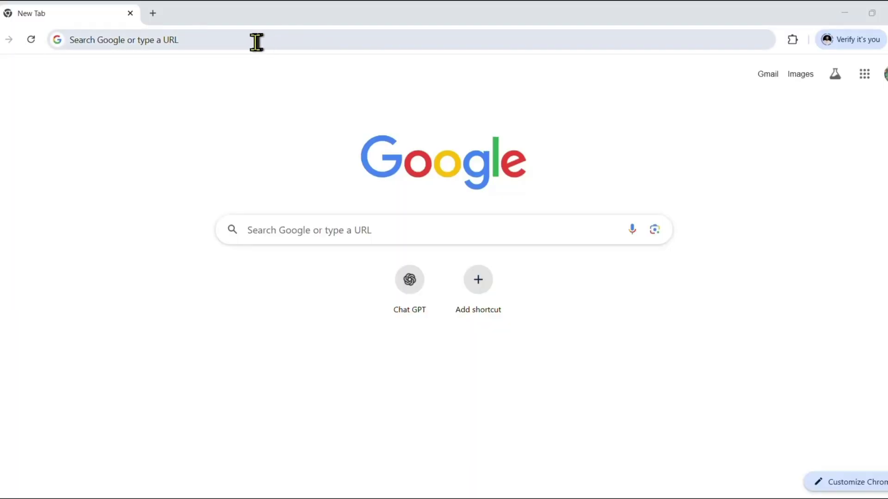
Search Google for "11labs" and open the ElevenLabs website.
{"action": "left_click", "coordinate": [255, 42]}
{"action": "type", "text": "11lab"}
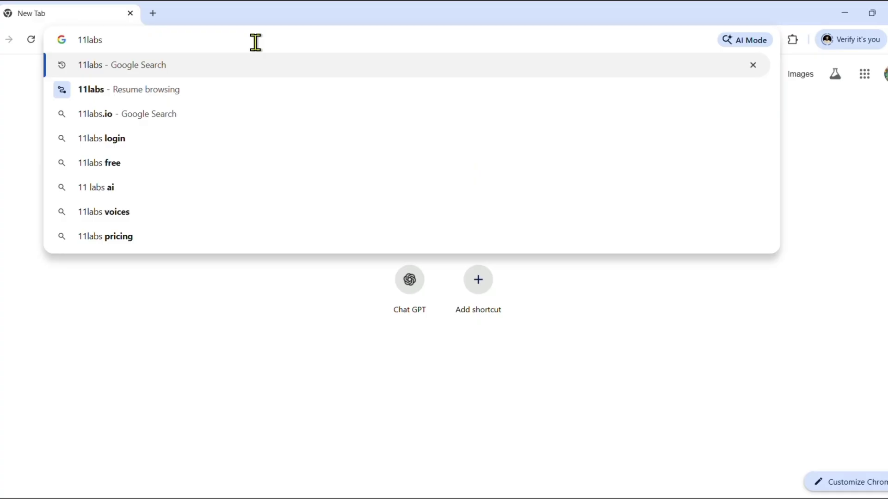
{"action": "type", "text": "s"}
{"action": "key", "text": "Return"}
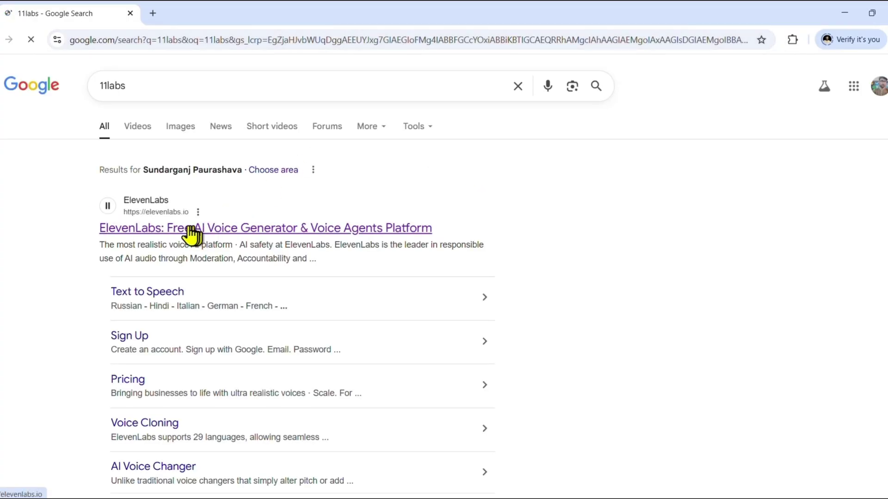
{"action": "left_click", "coordinate": [212, 229]}
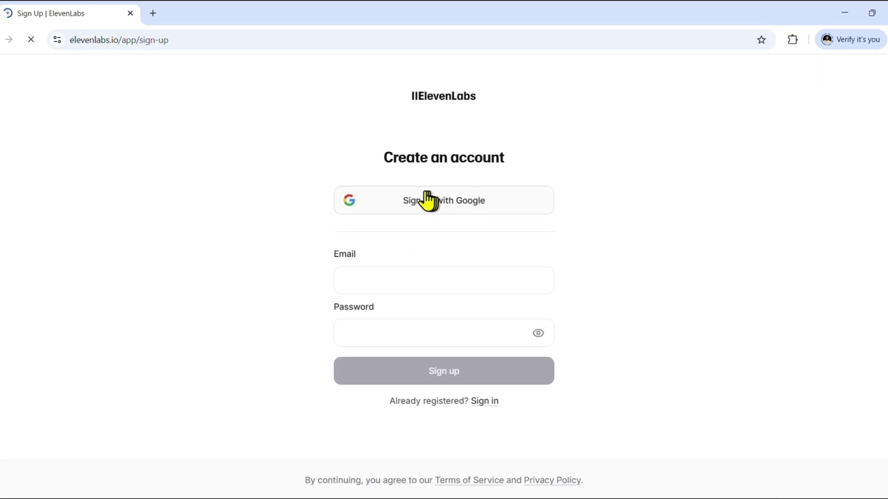
Sign up to ElevenLabs with the Google account and check the credit balance.
{"action": "left_click", "coordinate": [461, 211]}
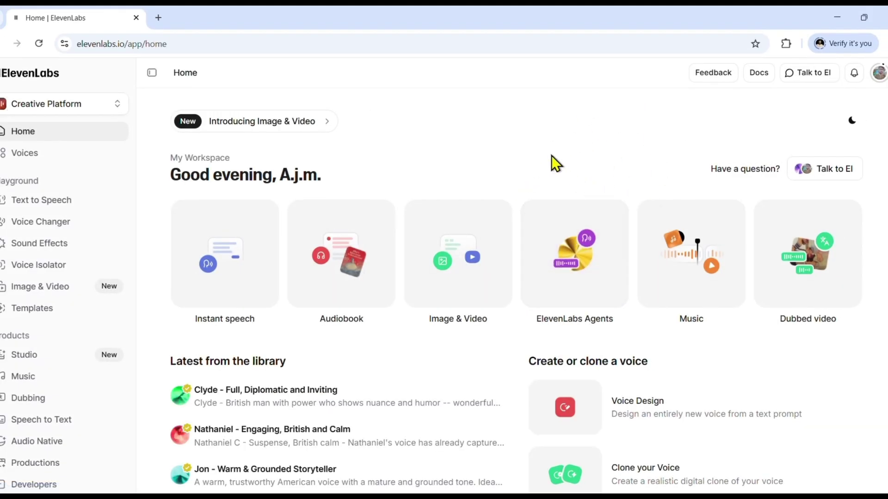
{"action": "scroll", "coordinate": [551, 155], "scroll_direction": "down", "scroll_amount": 3}
{"action": "scroll", "coordinate": [551, 161], "scroll_direction": "up", "scroll_amount": 3}
{"action": "left_click", "coordinate": [877, 75]}
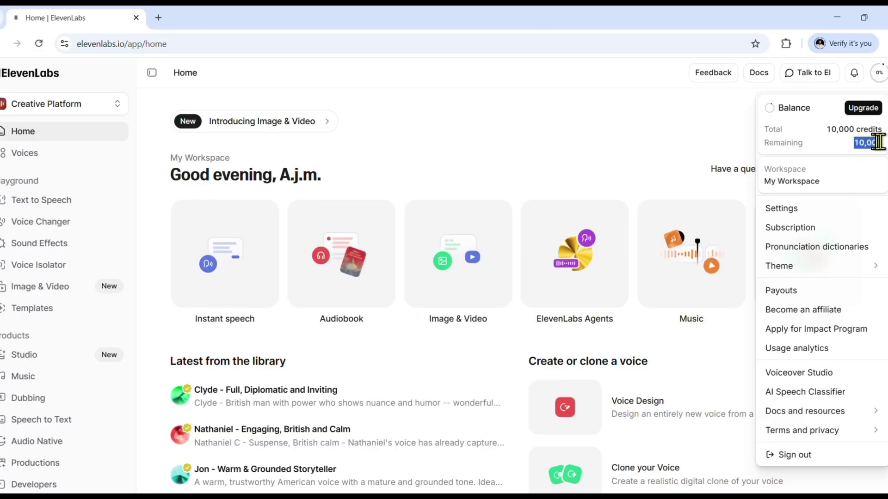
{"action": "left_click", "coordinate": [728, 154]}
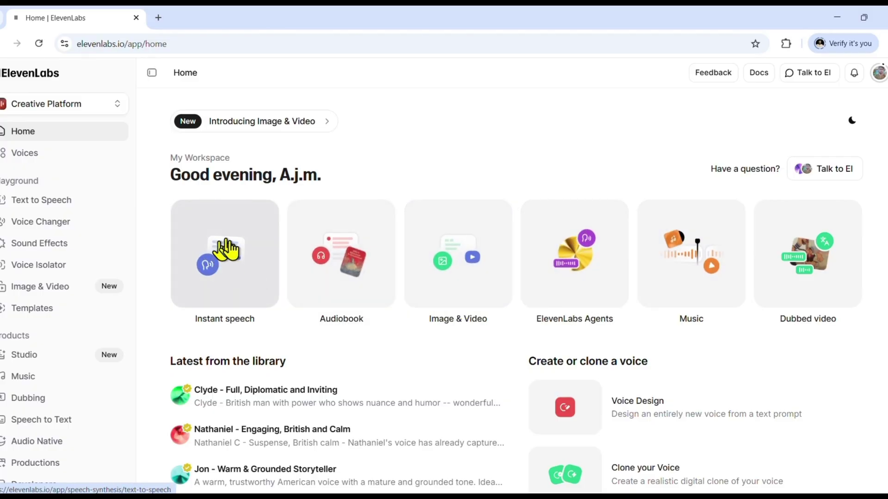
Open Instant speech and enter the bag review script from "I wasn’t expecting this bag to feel THIS good" through "I would 100% buy this again".
{"action": "left_click", "coordinate": [214, 265]}
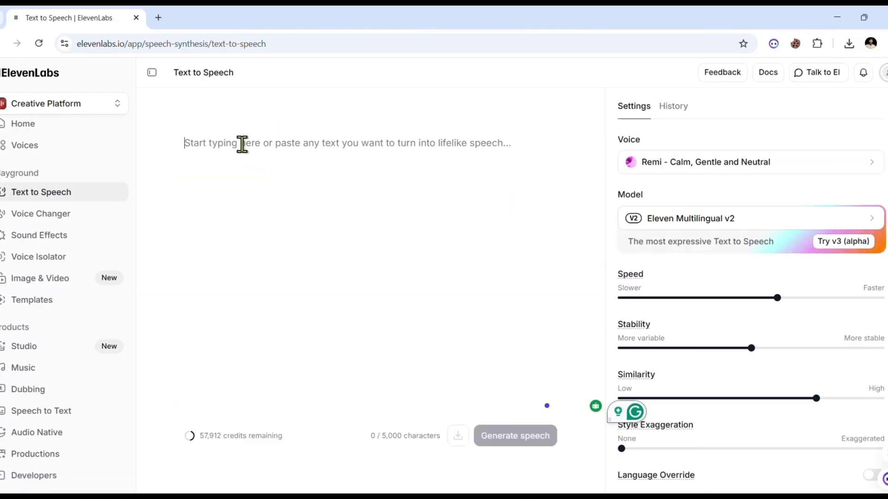
{"action": "type", "text": "I wasn’t expecting this bag to feel THIS good.It honestly looks way more expensive than what I paid.The leather is so soft, but at the same time it feels really strong. It goes with everything... casual, jeans, even dressy outfits. Yeah... I would 100% buy this again"}
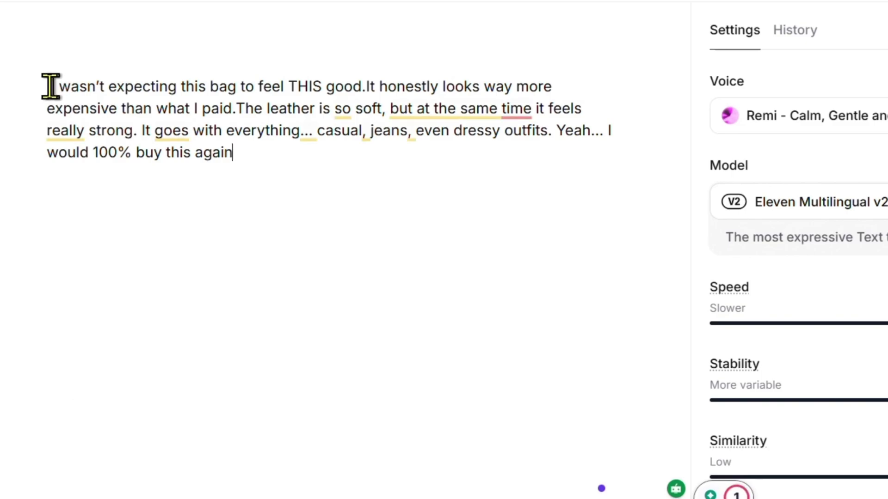
Read through the entered voiceover script line by line, from its first sentence to the last.
{"action": "left_click_drag", "start_coordinate": [49, 86], "coordinate": [538, 86]}
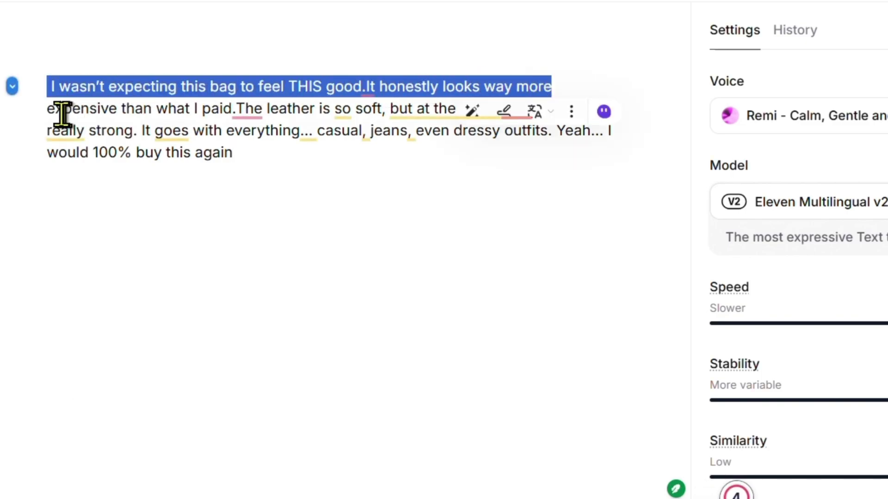
{"action": "left_click", "coordinate": [47, 113]}
{"action": "left_click_drag", "start_coordinate": [48, 113], "coordinate": [592, 102]}
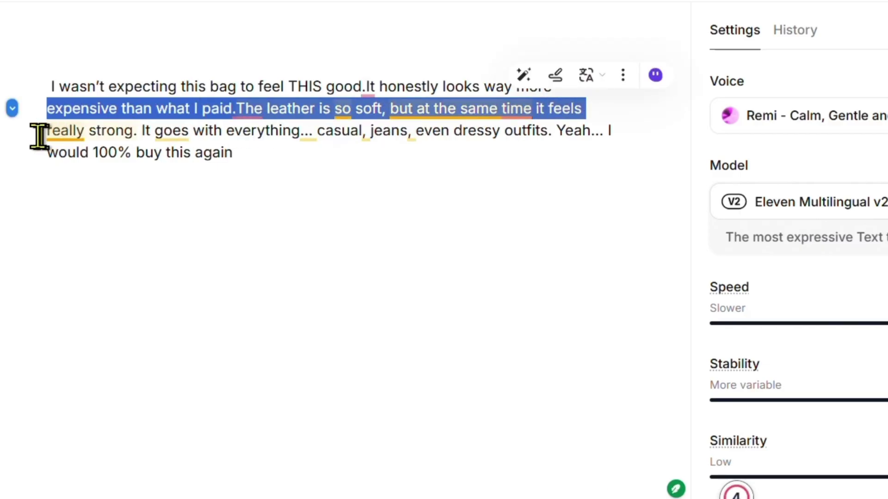
{"action": "left_click_drag", "start_coordinate": [74, 109], "coordinate": [611, 126]}
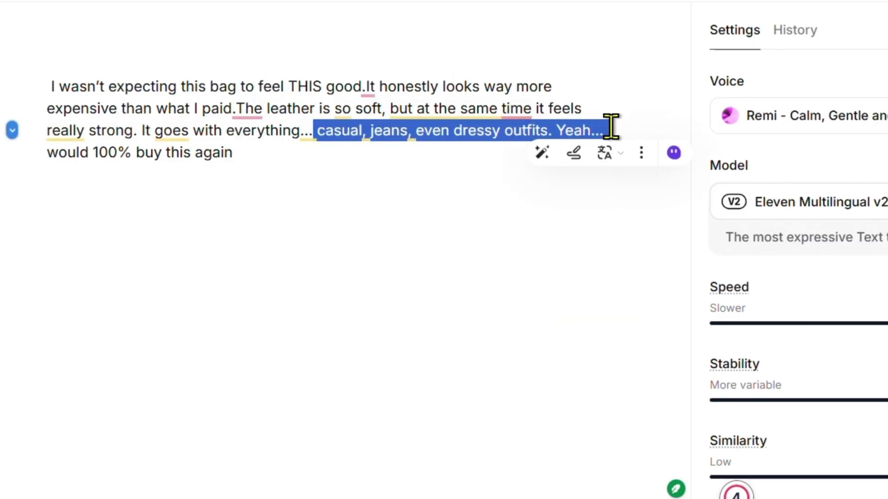
{"action": "left_click", "coordinate": [43, 155]}
{"action": "left_click_drag", "start_coordinate": [43, 155], "coordinate": [236, 153]}
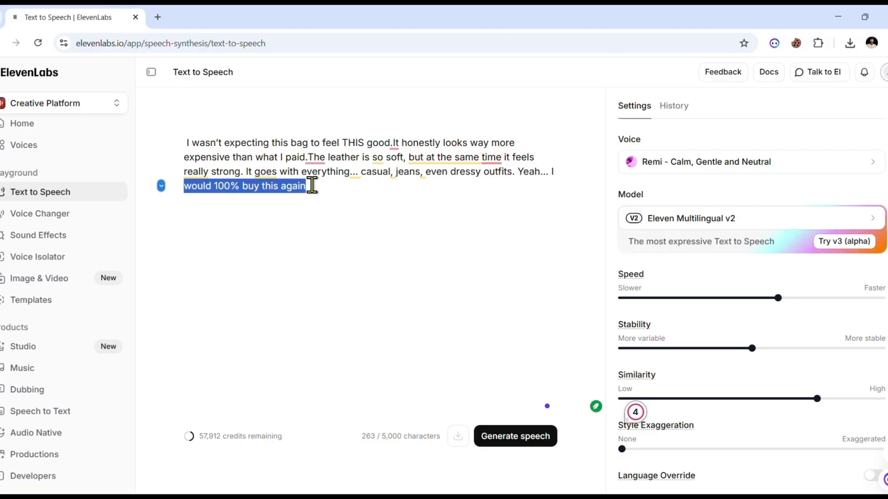
{"action": "left_click", "coordinate": [443, 199]}
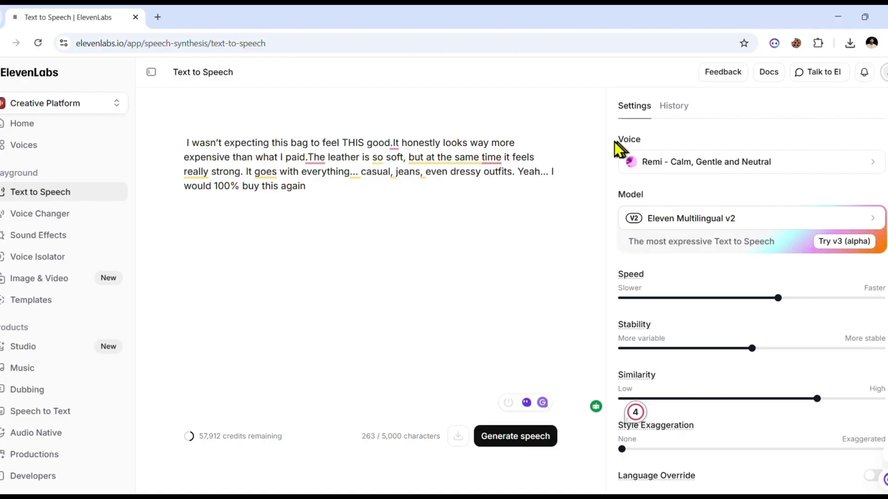
Search the voices for "samantha", choose "Samantha - Emotional, Soft and Intimate", and generate the speech from the script.
{"action": "left_click", "coordinate": [712, 165]}
{"action": "scroll", "coordinate": [701, 249], "scroll_direction": "down", "scroll_amount": 4}
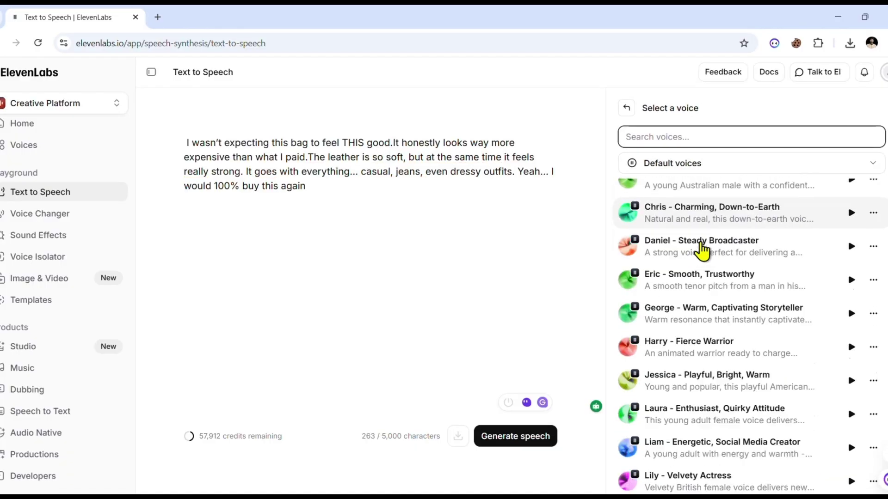
{"action": "scroll", "coordinate": [701, 249], "scroll_direction": "up", "scroll_amount": 4}
{"action": "type", "text": "samantha"}
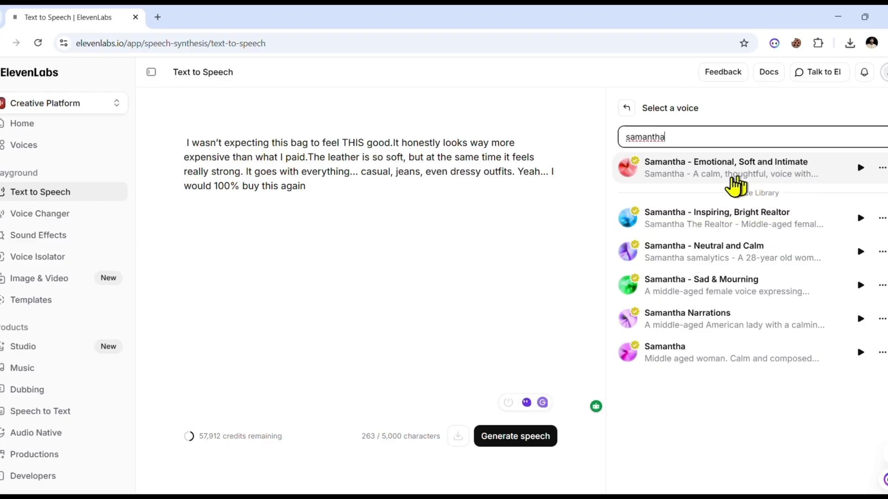
{"action": "left_click", "coordinate": [765, 176]}
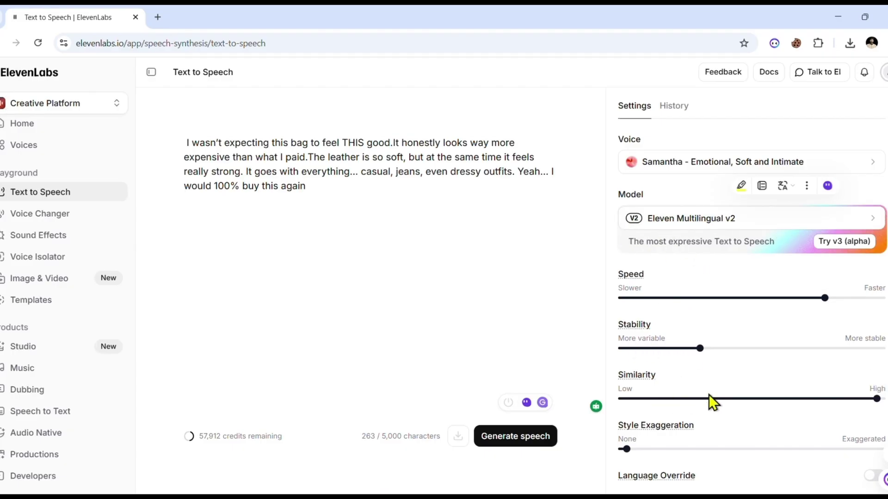
{"action": "scroll", "coordinate": [708, 395], "scroll_direction": "down", "scroll_amount": 1}
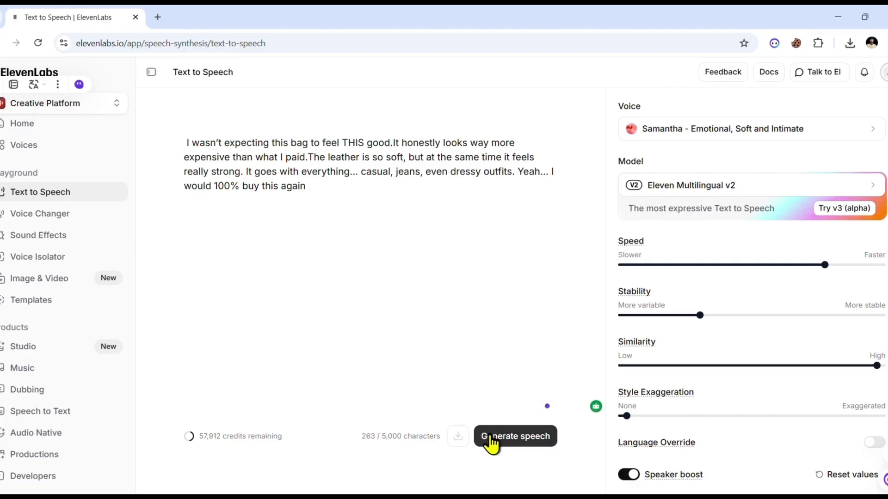
{"action": "left_click", "coordinate": [535, 440]}
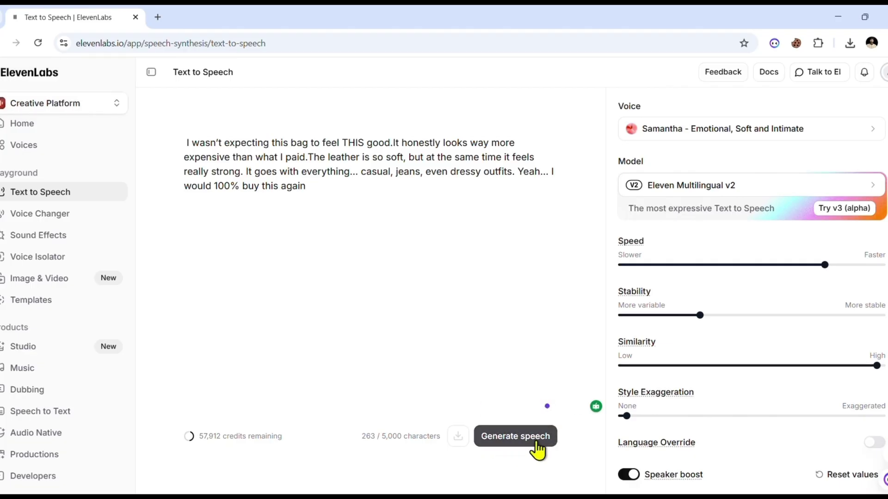